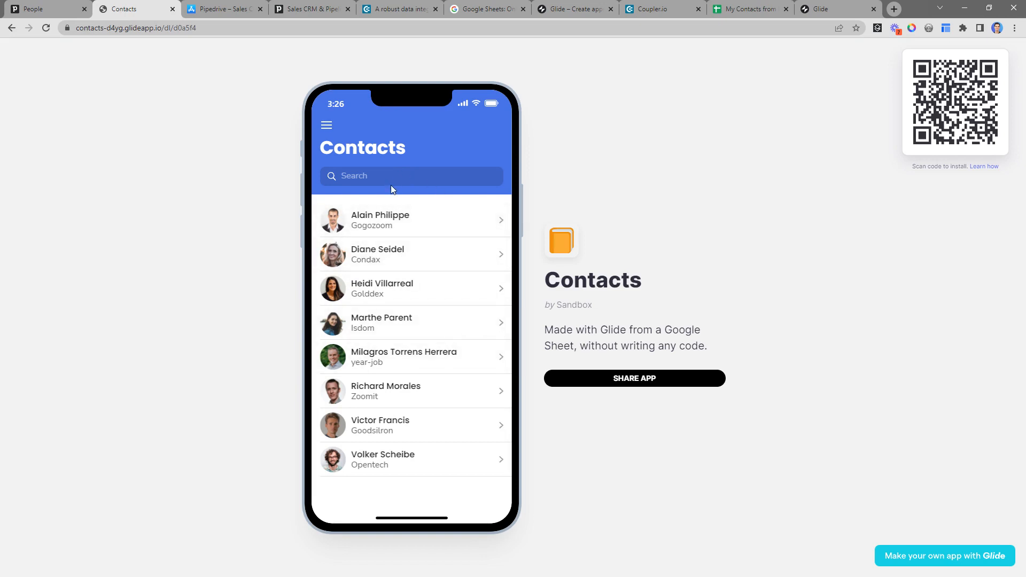
Preview the first contact's details in the Contacts app, and view the Pipedrive, Coupler.io, Google Sheets and Glide websites
{"action": "left_click", "coordinate": [453, 221]}
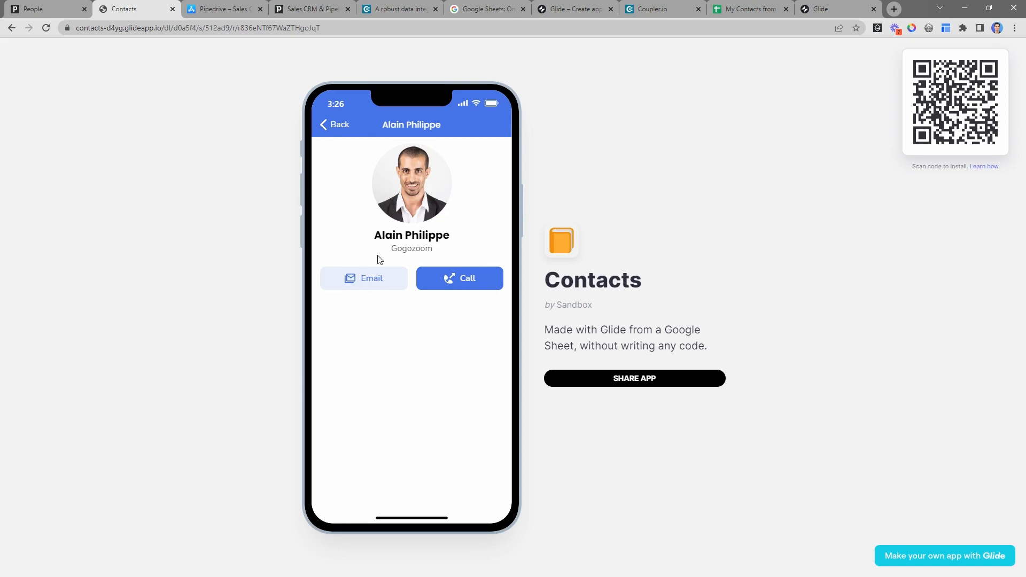
{"action": "left_click", "coordinate": [334, 120]}
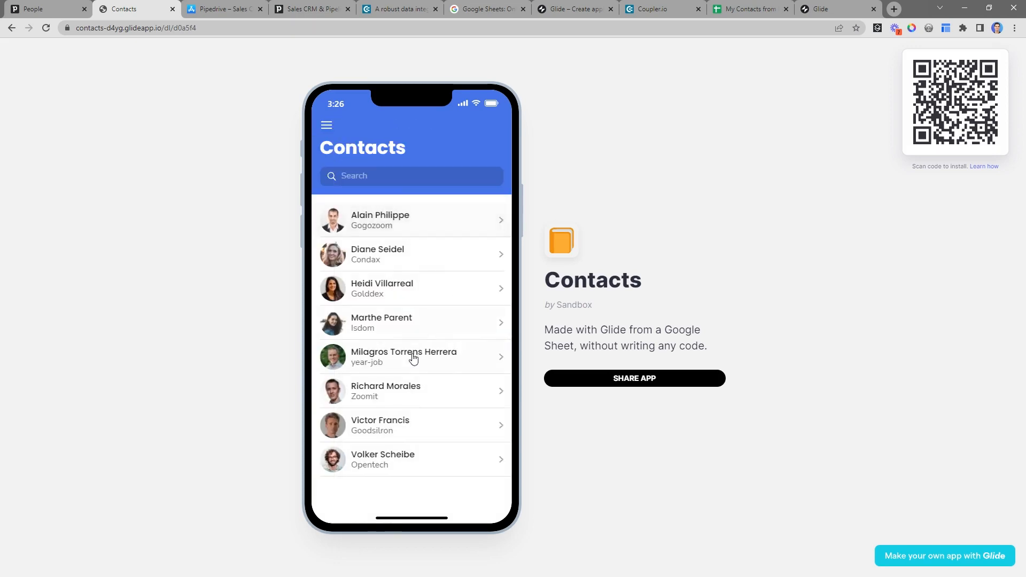
{"action": "left_click", "coordinate": [299, 11]}
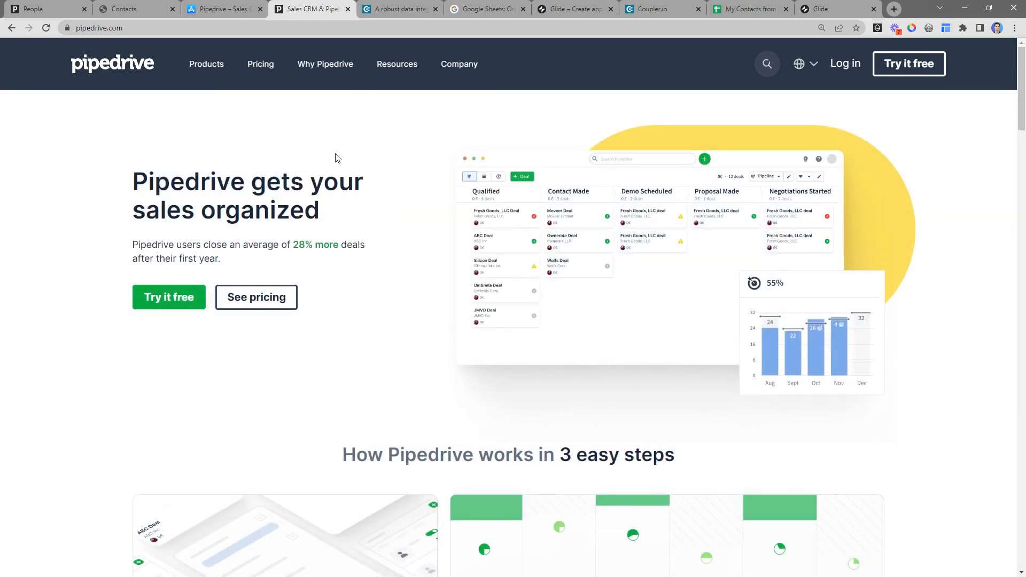
{"action": "left_click", "coordinate": [388, 12]}
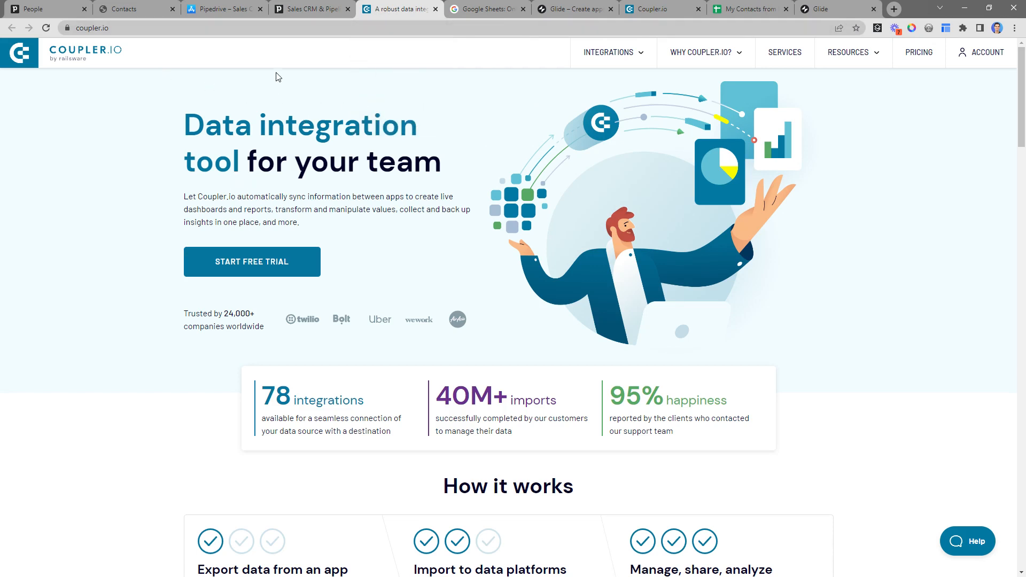
{"action": "left_click", "coordinate": [478, 12]}
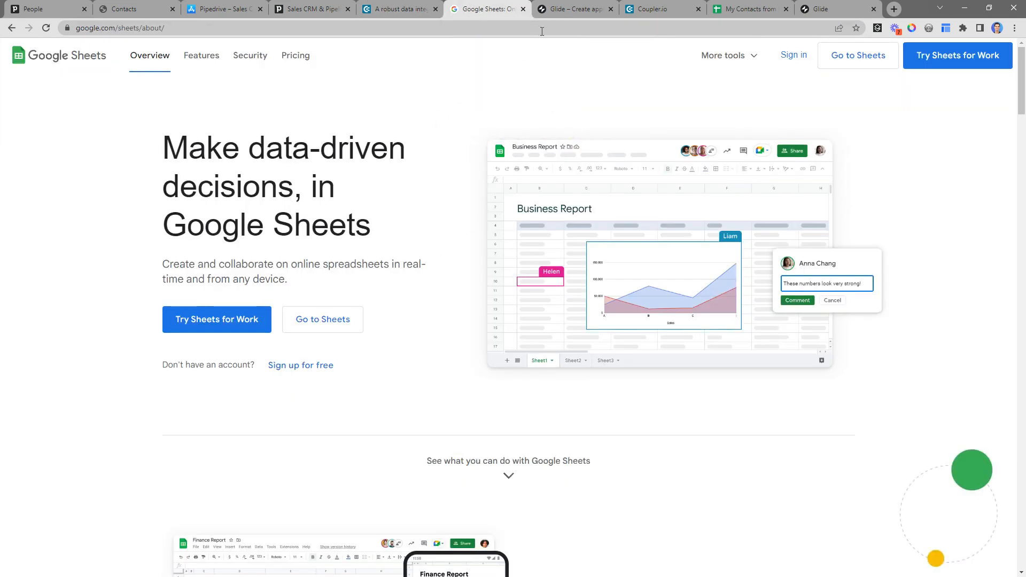
{"action": "left_click", "coordinate": [563, 11]}
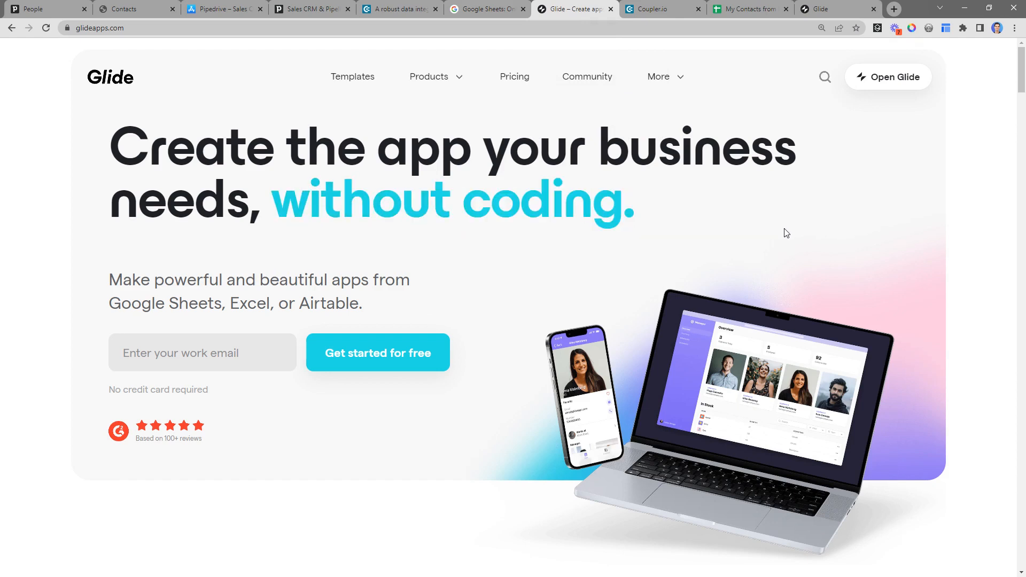
Switch to the Coupler.io importers page and add a new importer with Pipedrive as source and Google Sheets as destination
{"action": "left_click", "coordinate": [654, 9]}
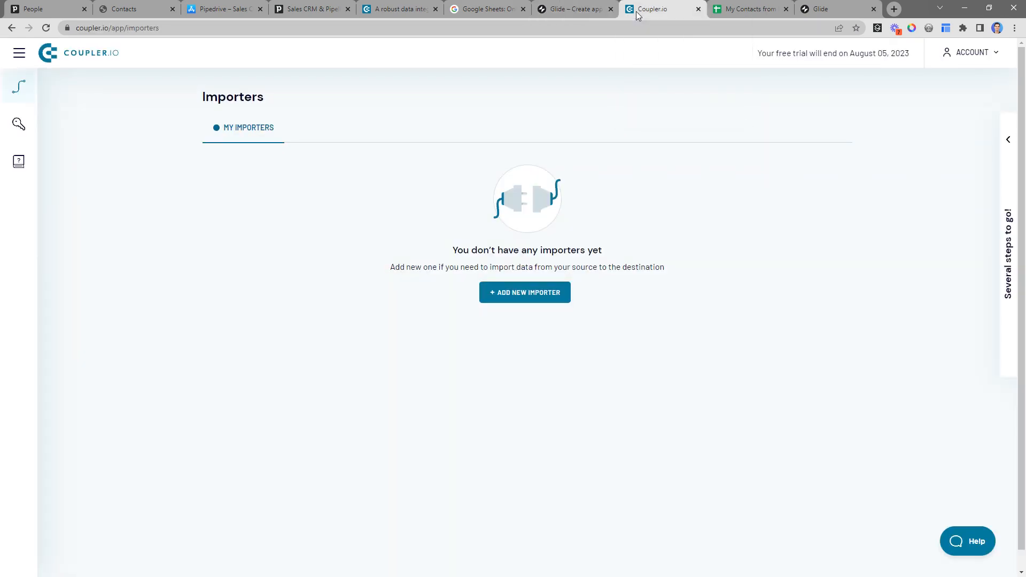
{"action": "left_click", "coordinate": [556, 296]}
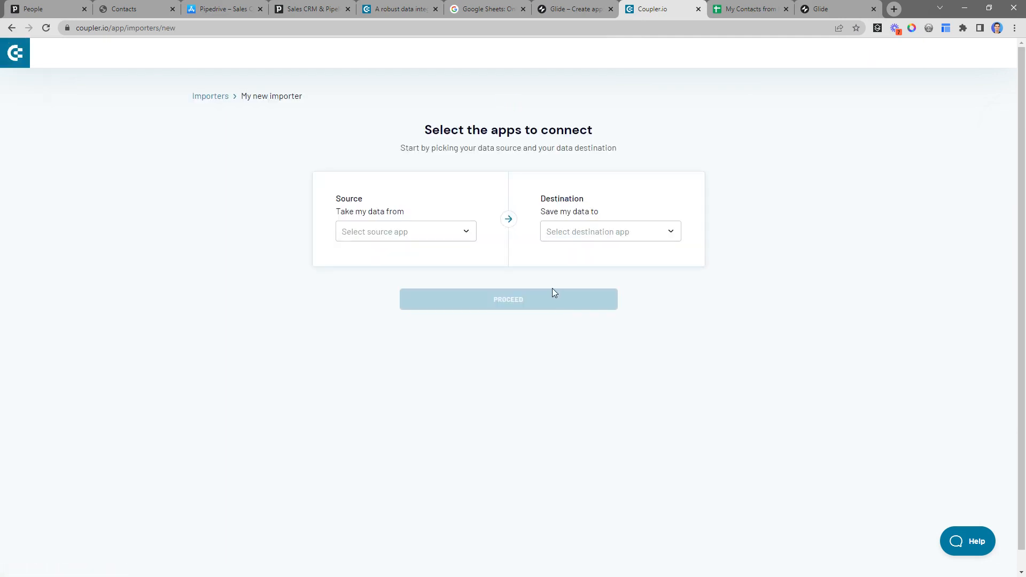
{"action": "left_click", "coordinate": [428, 230]}
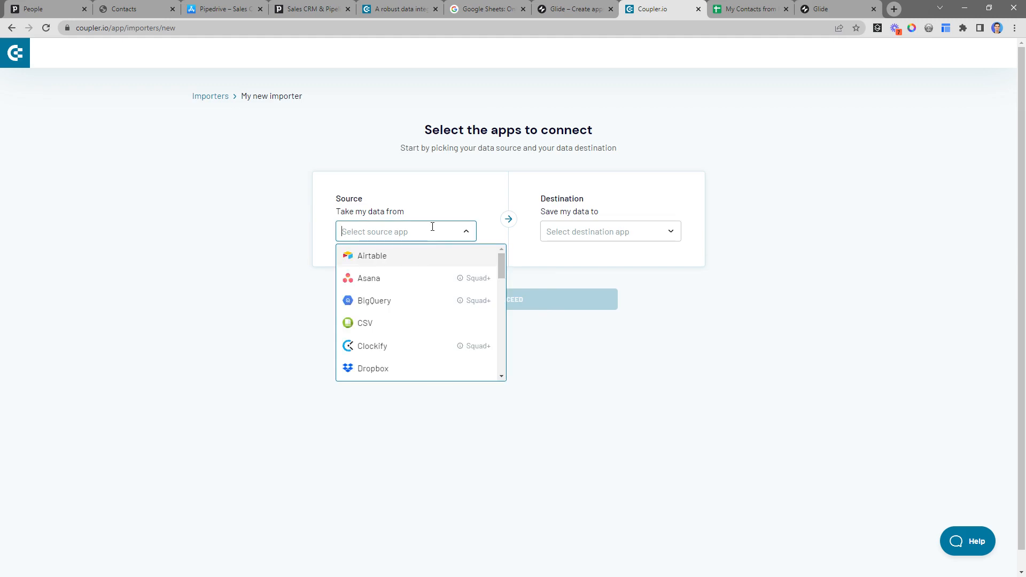
{"action": "type", "text": "pip"}
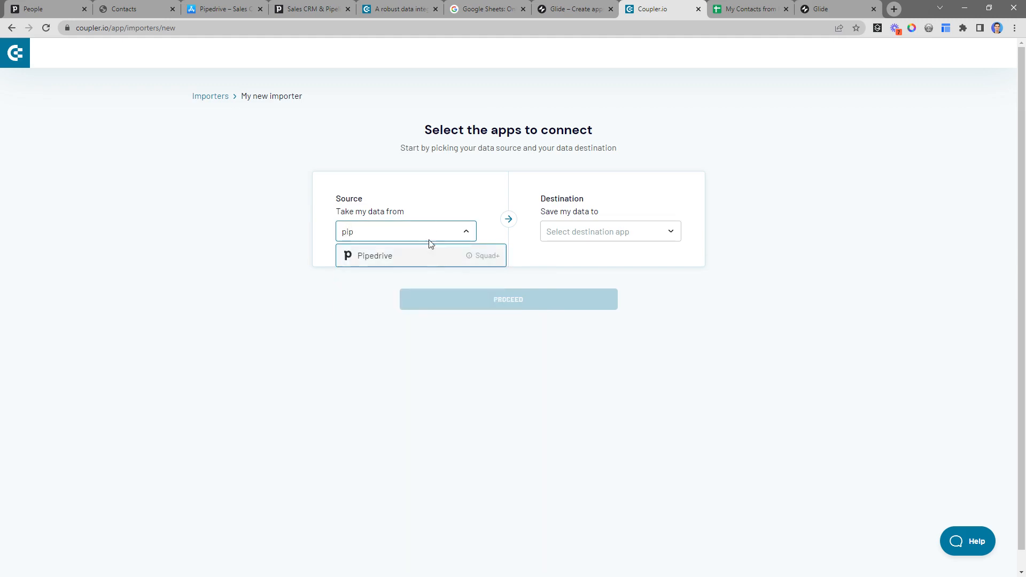
{"action": "left_click", "coordinate": [401, 258]}
{"action": "left_click", "coordinate": [610, 232]}
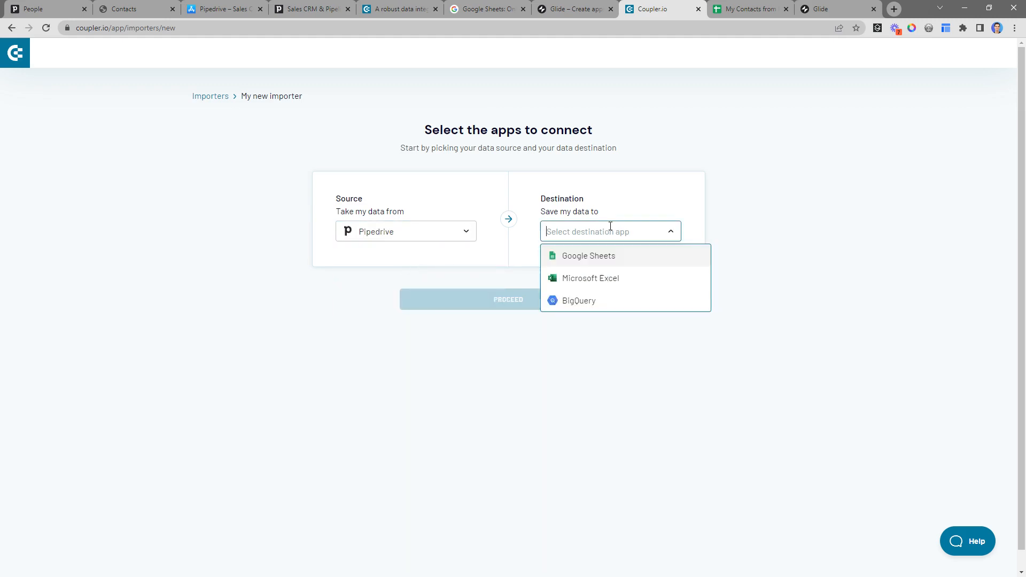
{"action": "left_click", "coordinate": [603, 261]}
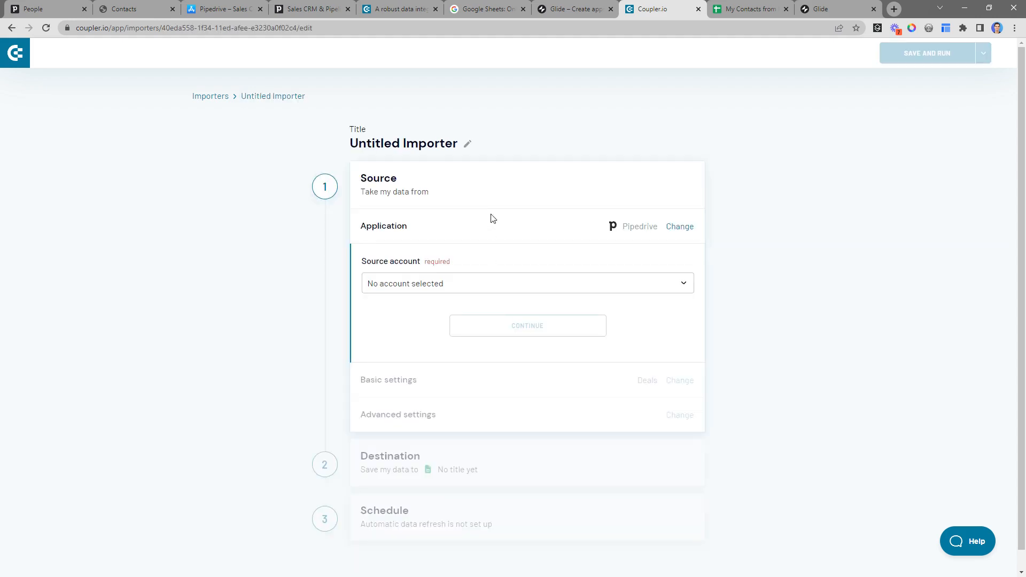
Rename the untitled importer to "Import Contacts"
{"action": "left_click", "coordinate": [473, 146]}
{"action": "left_click_drag", "start_coordinate": [464, 143], "coordinate": [340, 143]}
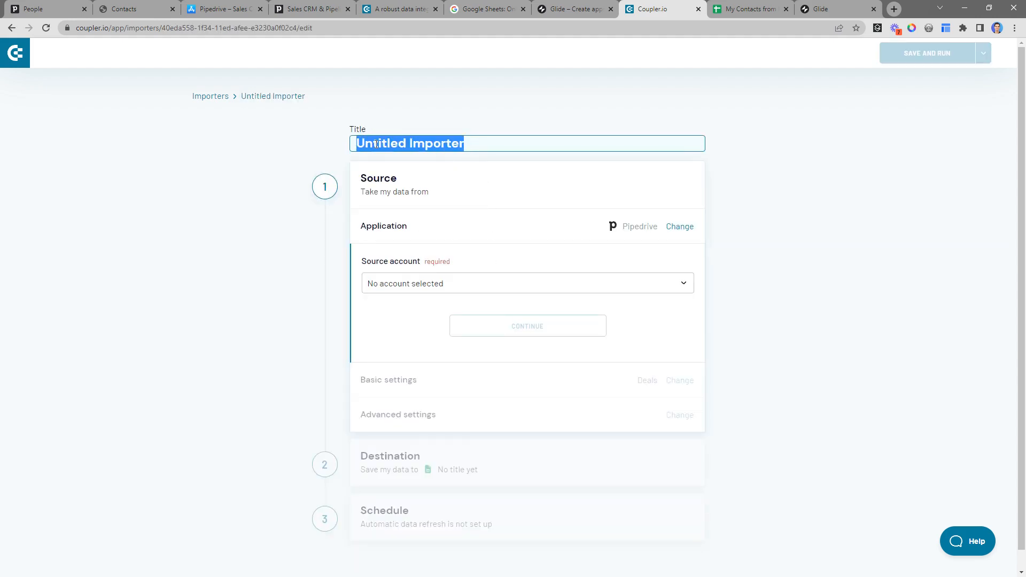
{"action": "type", "text": "Import Conta"}
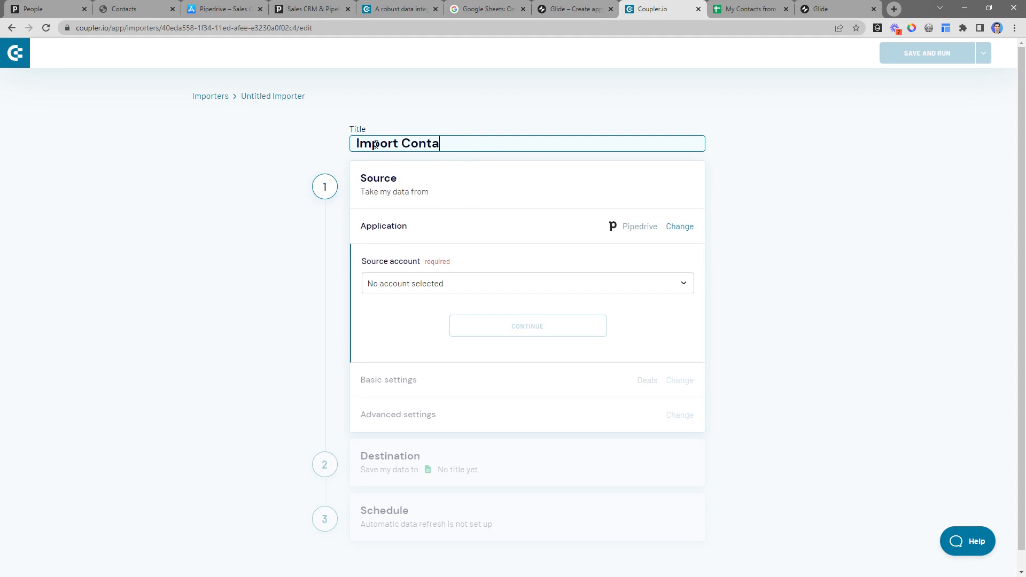
{"action": "type", "text": "cts"}
Set the source to the connected Pipedrive account with Persons as the data entity, leaving the filter ID and columns blank
{"action": "left_click", "coordinate": [463, 288]}
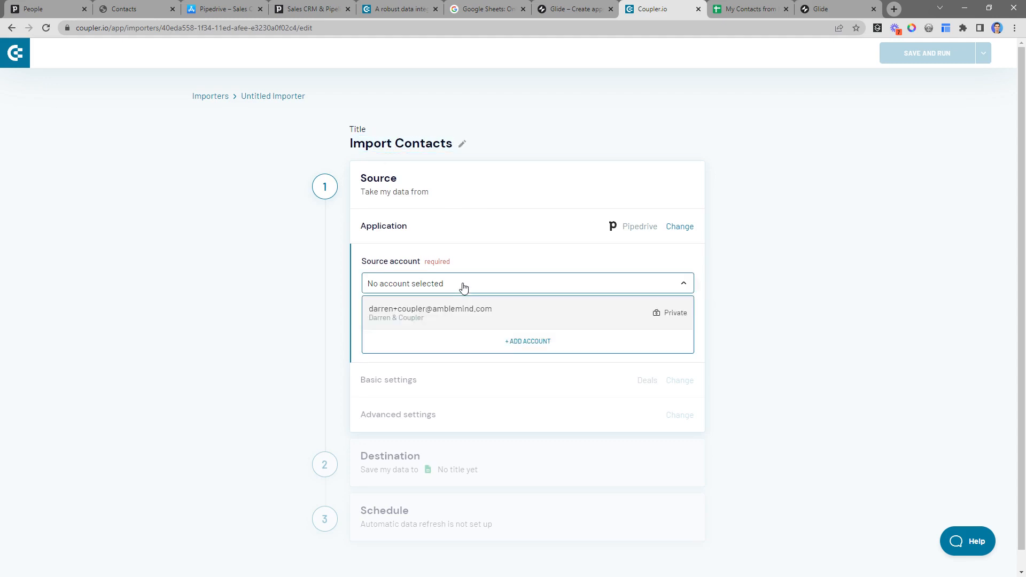
{"action": "left_click", "coordinate": [456, 319]}
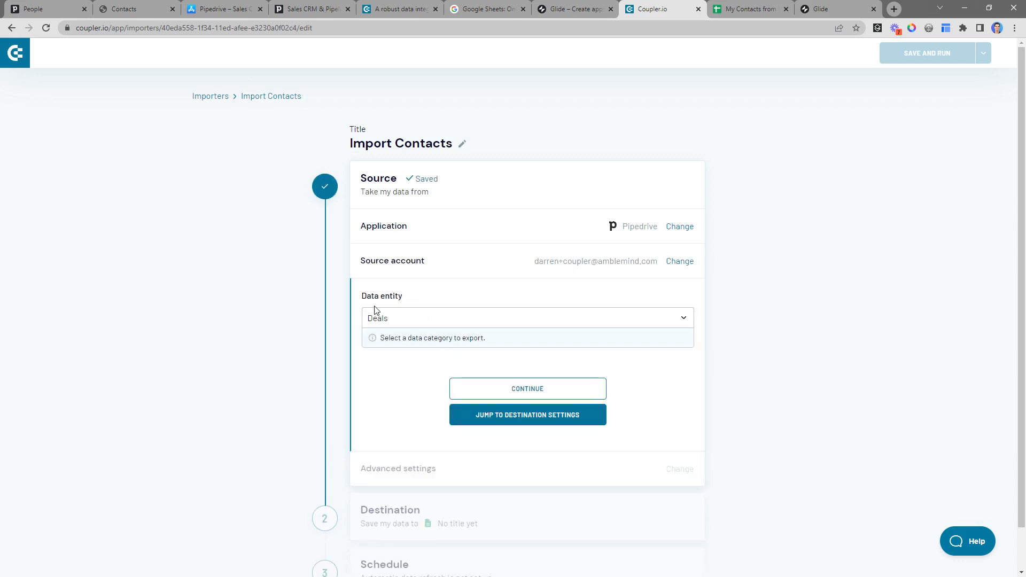
{"action": "left_click", "coordinate": [401, 316]}
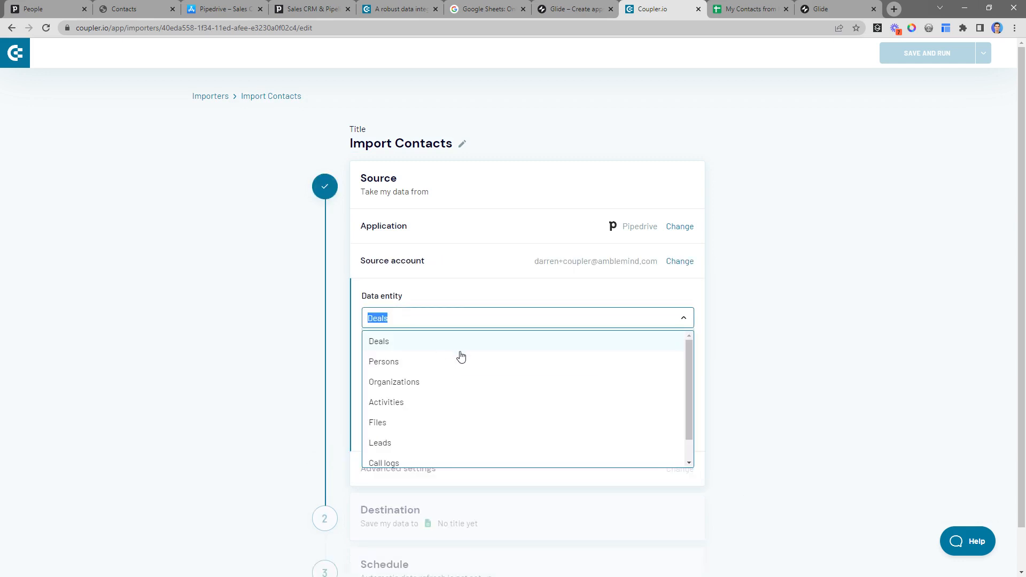
{"action": "left_click", "coordinate": [421, 366]}
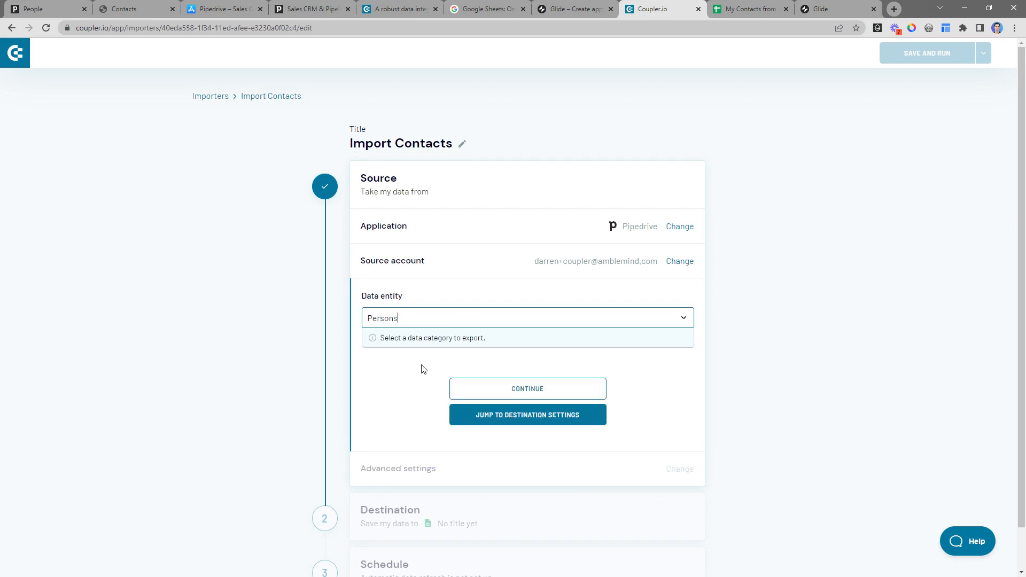
{"action": "left_click", "coordinate": [508, 393]}
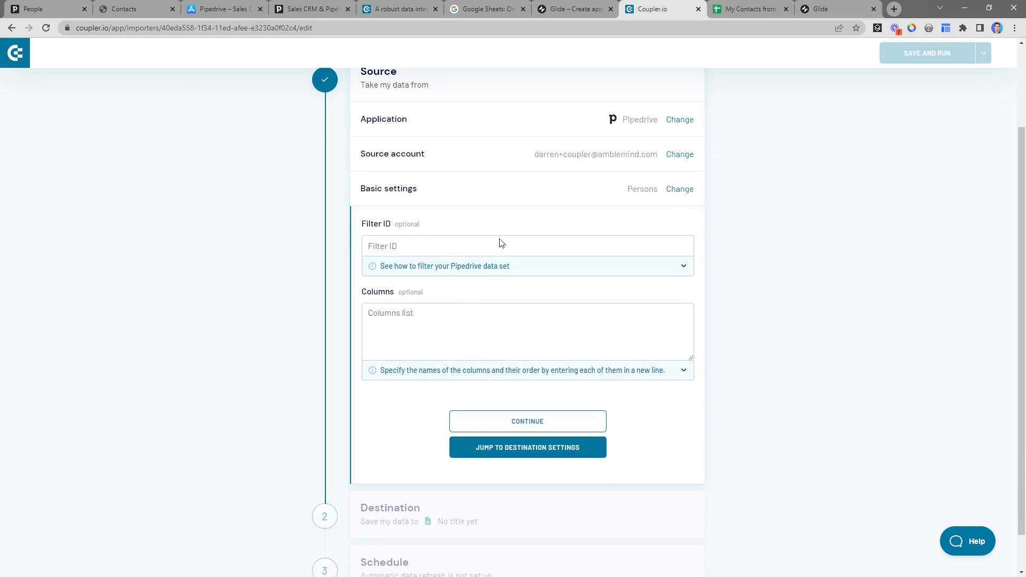
{"action": "left_click", "coordinate": [534, 430]}
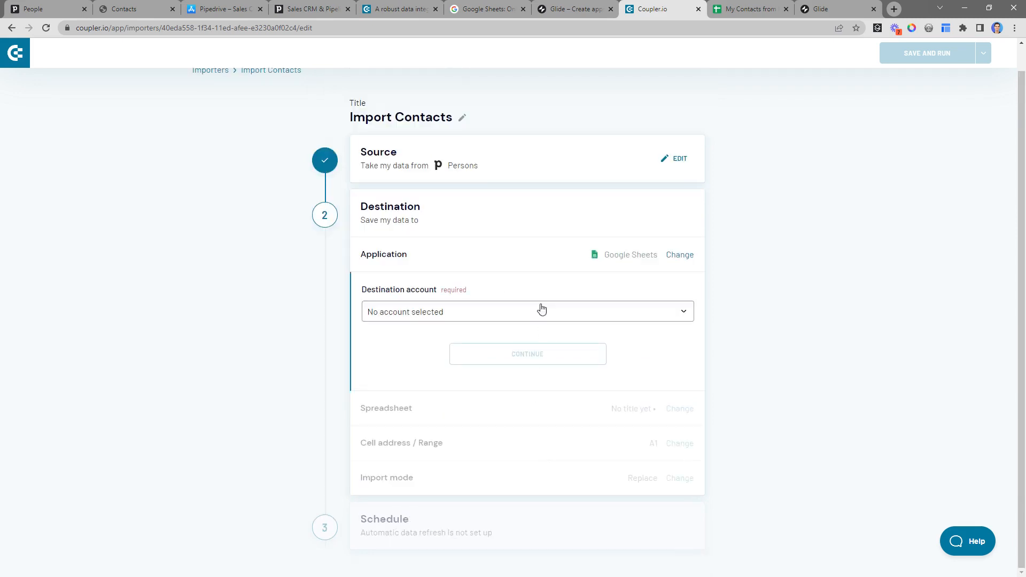
Select the connected Google account as the destination account and continue to the spreadsheet settings
{"action": "left_click", "coordinate": [459, 315]}
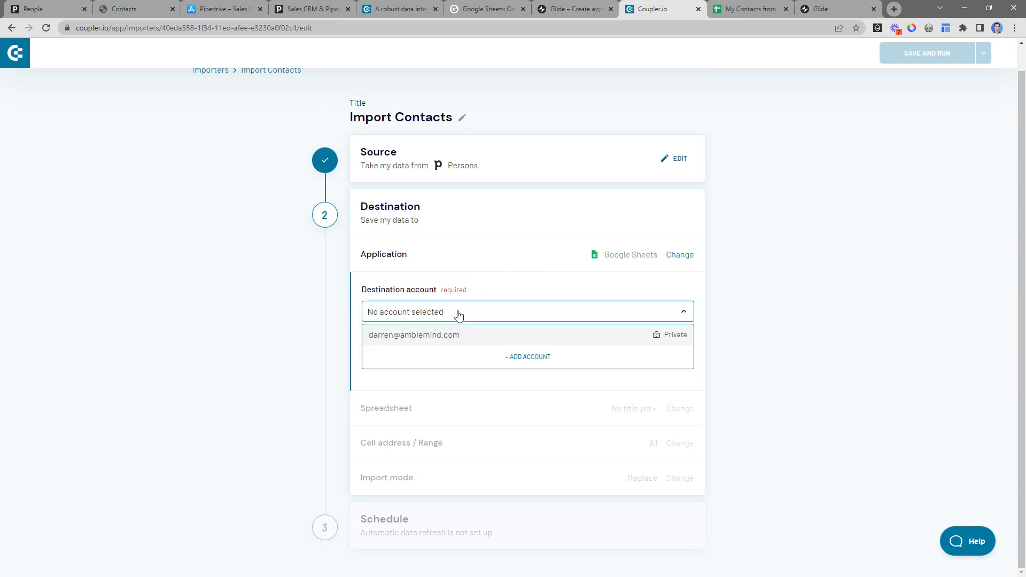
{"action": "left_click", "coordinate": [447, 342]}
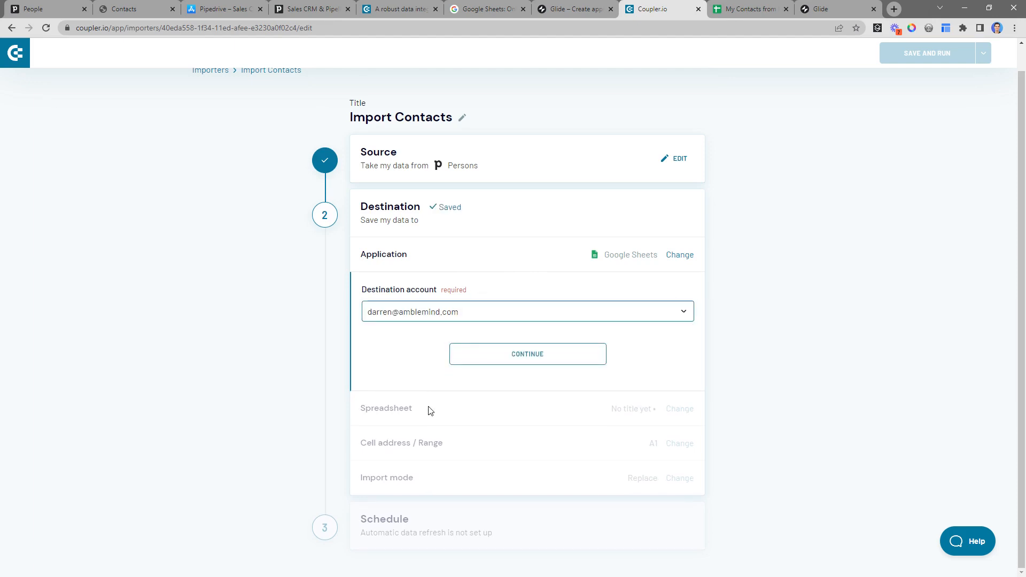
{"action": "left_click", "coordinate": [481, 359]}
Search Google Drive for "Pipedrive" and select "My Contacts from Pipedrive" as the destination spreadsheet
{"action": "left_click", "coordinate": [383, 348]}
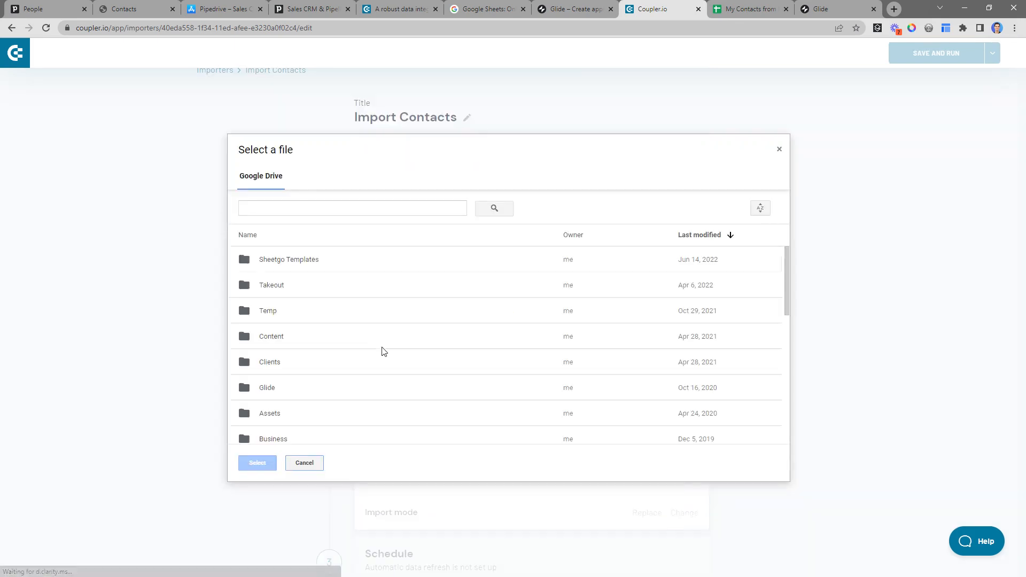
{"action": "left_click", "coordinate": [325, 207]}
{"action": "type", "text": "Pi"}
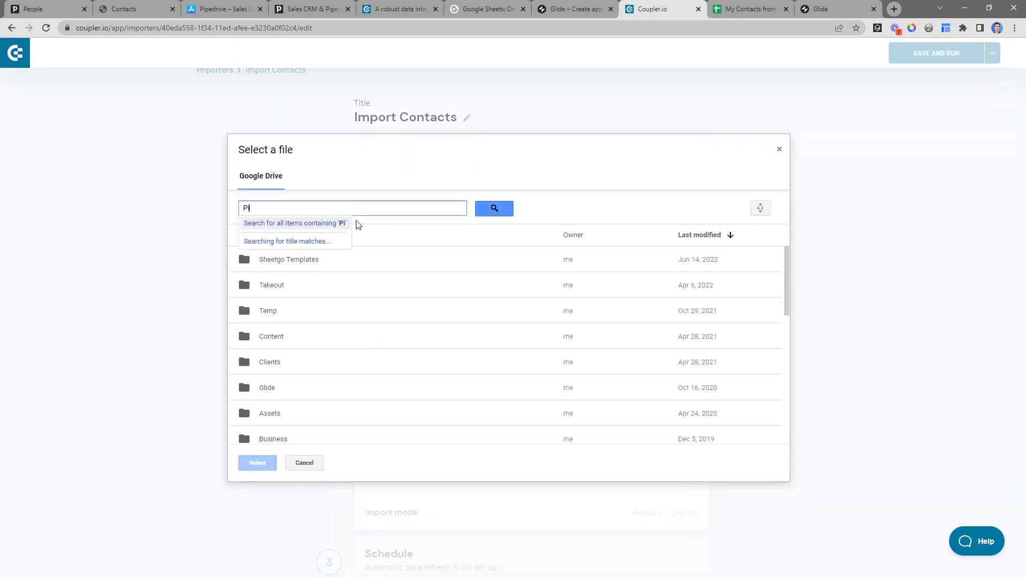
{"action": "type", "text": "pedrive"}
{"action": "key", "text": "Return"}
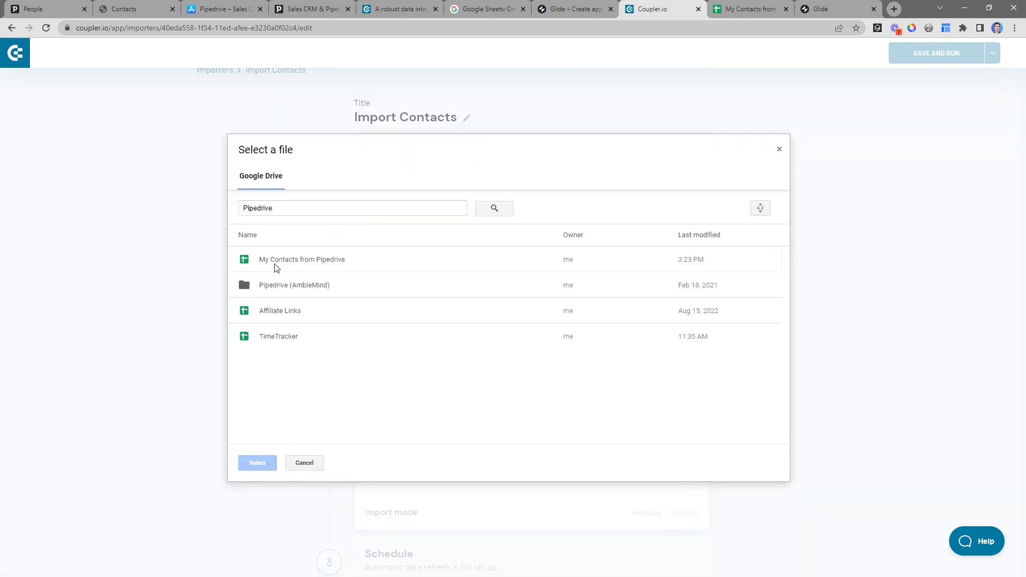
{"action": "left_click", "coordinate": [287, 262]}
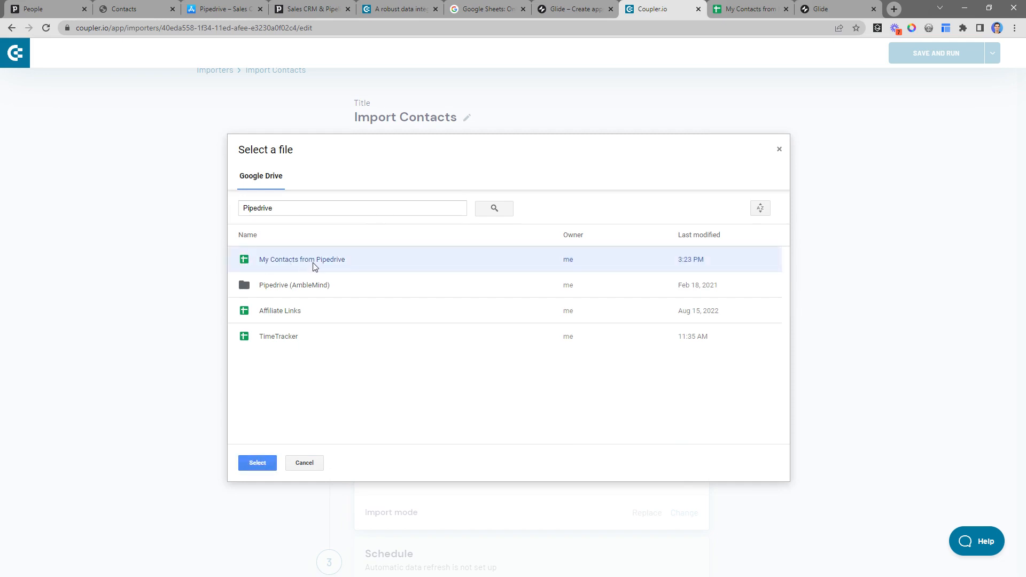
{"action": "left_click", "coordinate": [259, 462]}
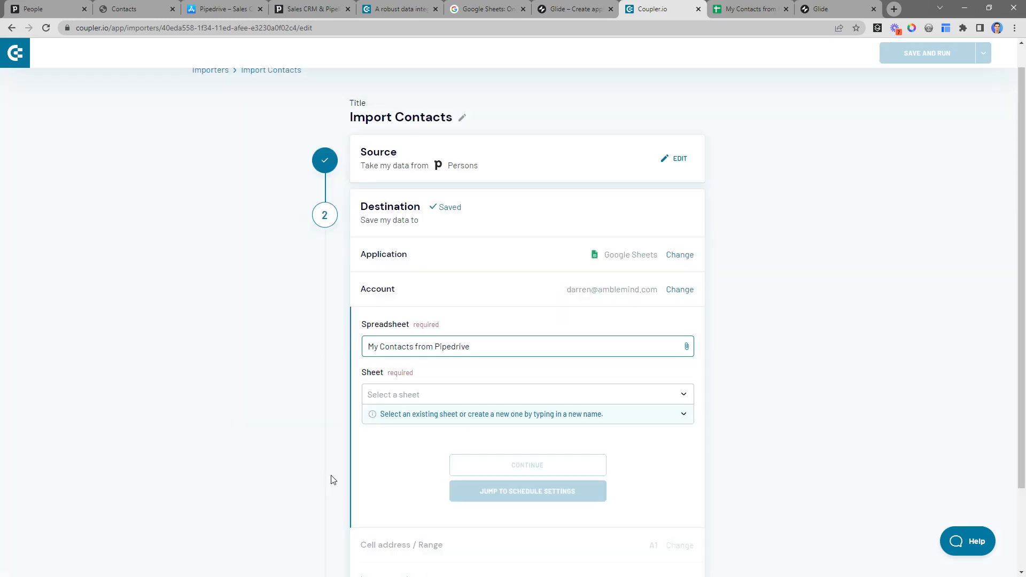
Choose the Contacts sheet as the destination, check it in Google Sheets, and continue to the cell address settings in Coupler.io
{"action": "left_click", "coordinate": [408, 394]}
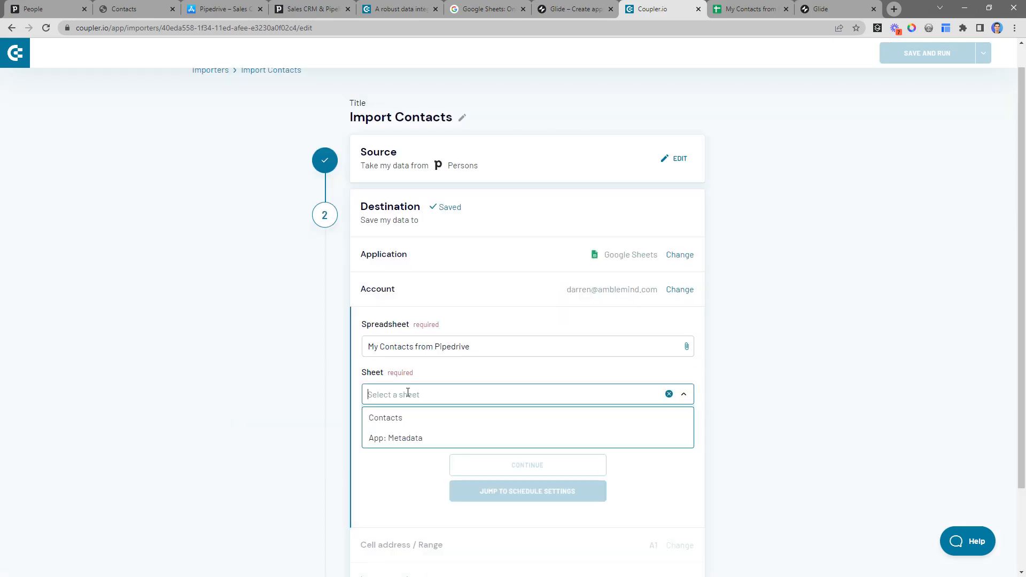
{"action": "left_click", "coordinate": [408, 418]}
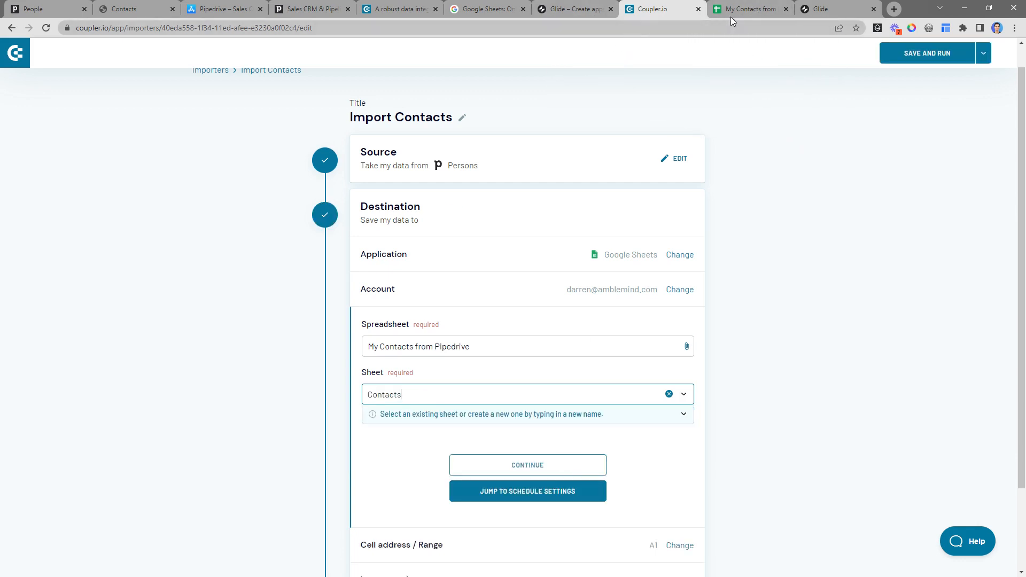
{"action": "left_click", "coordinate": [737, 11]}
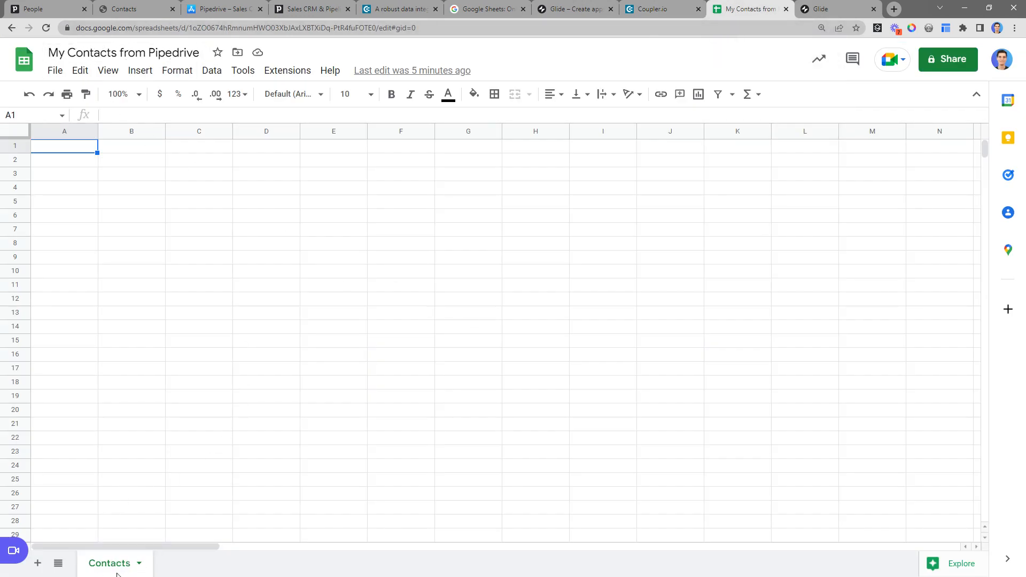
{"action": "left_click", "coordinate": [655, 14]}
{"action": "left_click", "coordinate": [520, 362]}
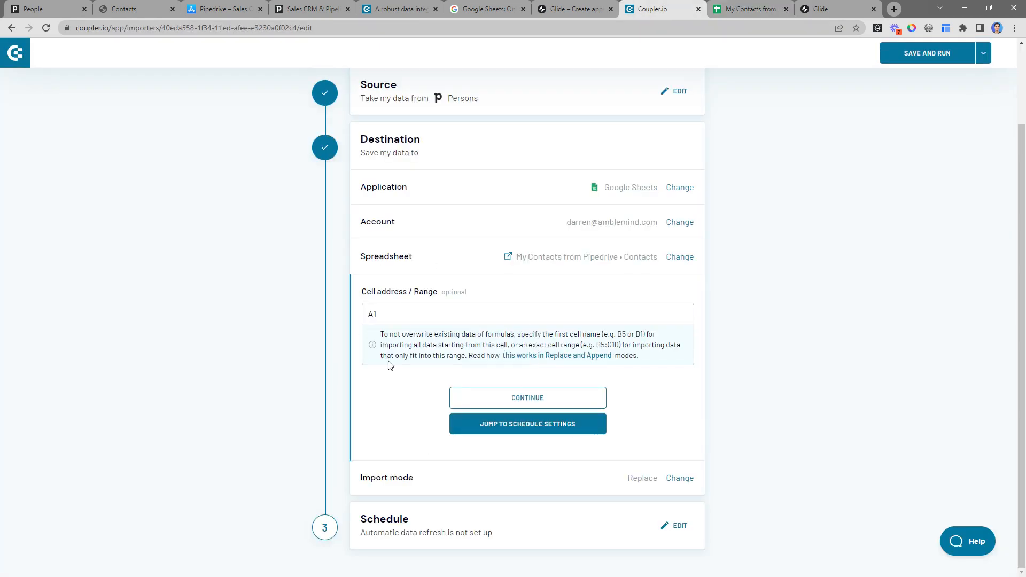
Keep cell address A1 and the Replace import mode, leave the last updated column off, and continue to the schedule settings
{"action": "double_click", "coordinate": [369, 312]}
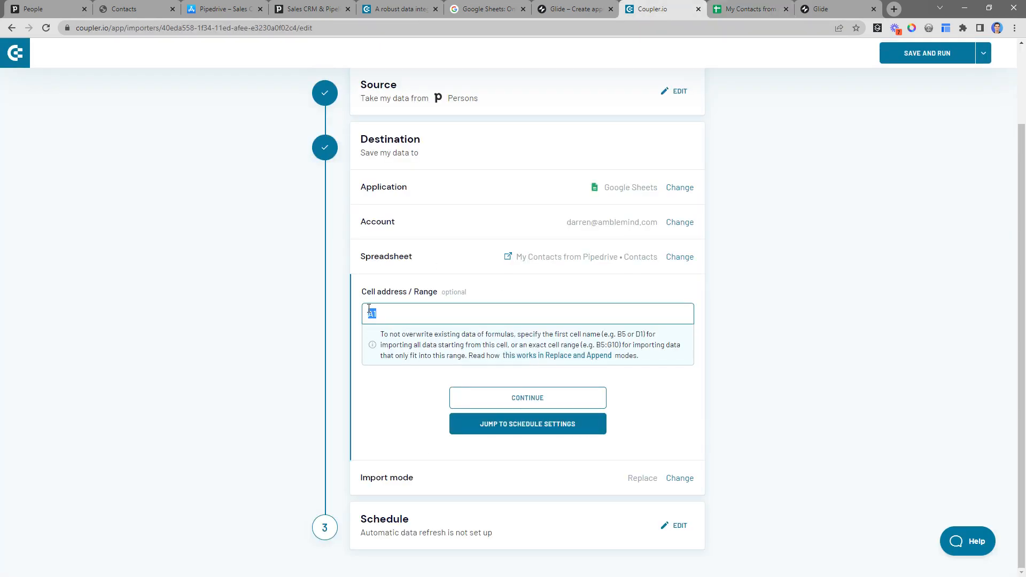
{"action": "left_click", "coordinate": [512, 401]}
{"action": "left_click", "coordinate": [451, 350]}
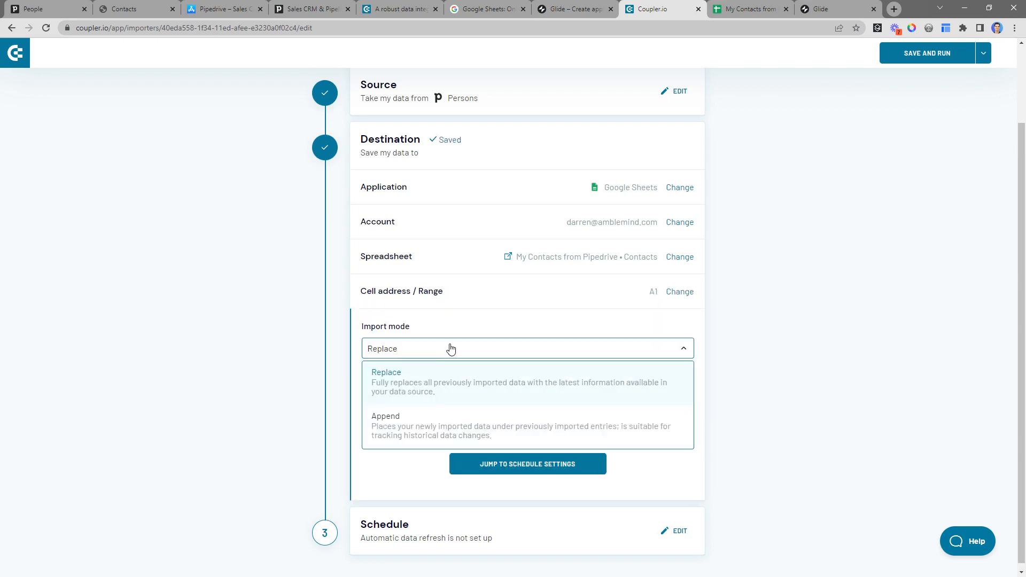
{"action": "left_click", "coordinate": [389, 453]}
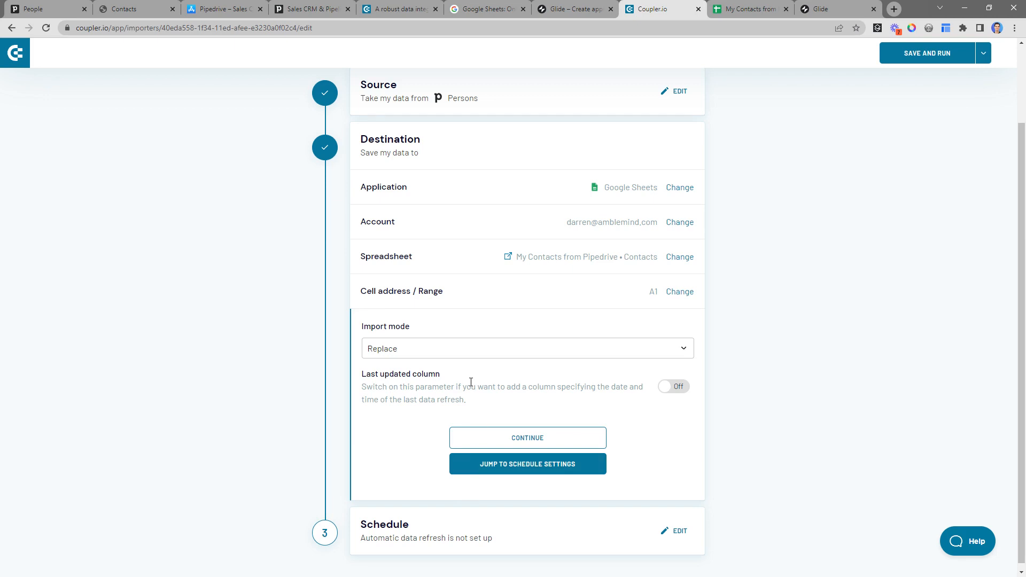
{"action": "left_click", "coordinate": [503, 437]}
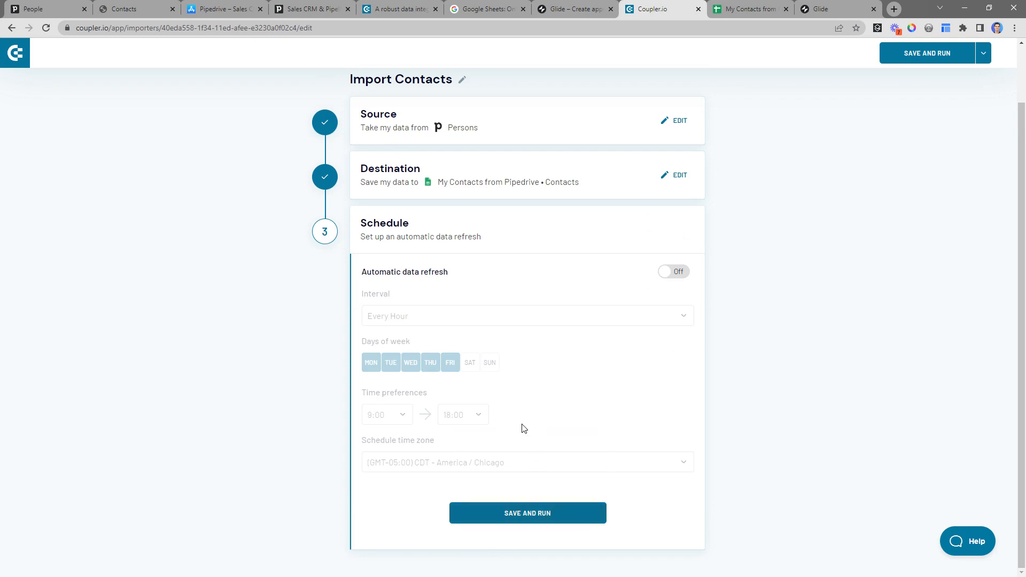
Save and run the Import Contacts importer with automatic data refresh off, and check the imported contact rows in Google Sheets
{"action": "left_click", "coordinate": [528, 514]}
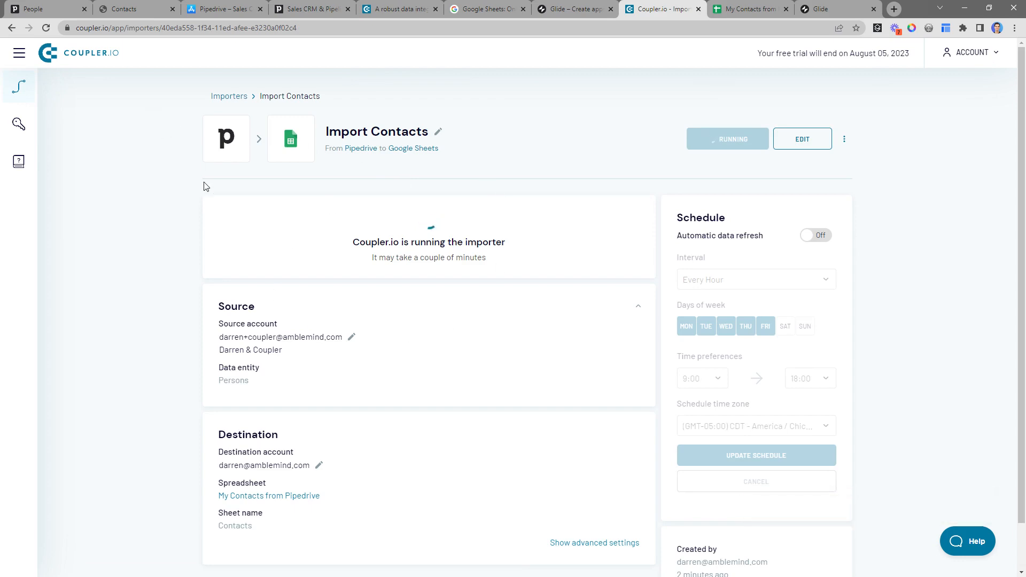
{"action": "left_click", "coordinate": [751, 9]}
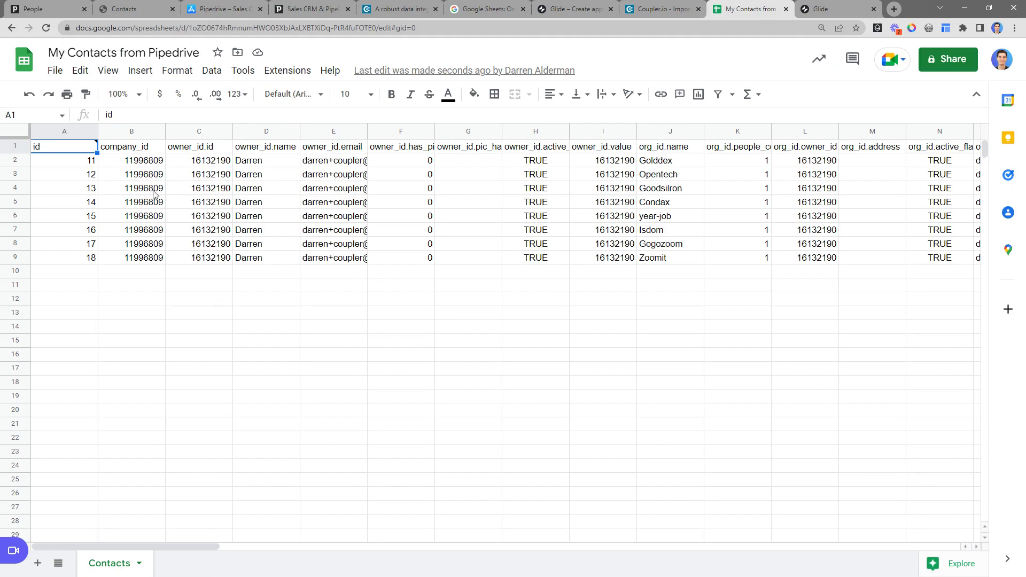
{"action": "left_click_drag", "start_coordinate": [162, 550], "coordinate": [66, 540]}
Switch to Glide, start a new project named "My Contacts" of the Glide App type, and continue to the source selection
{"action": "left_click", "coordinate": [848, 11]}
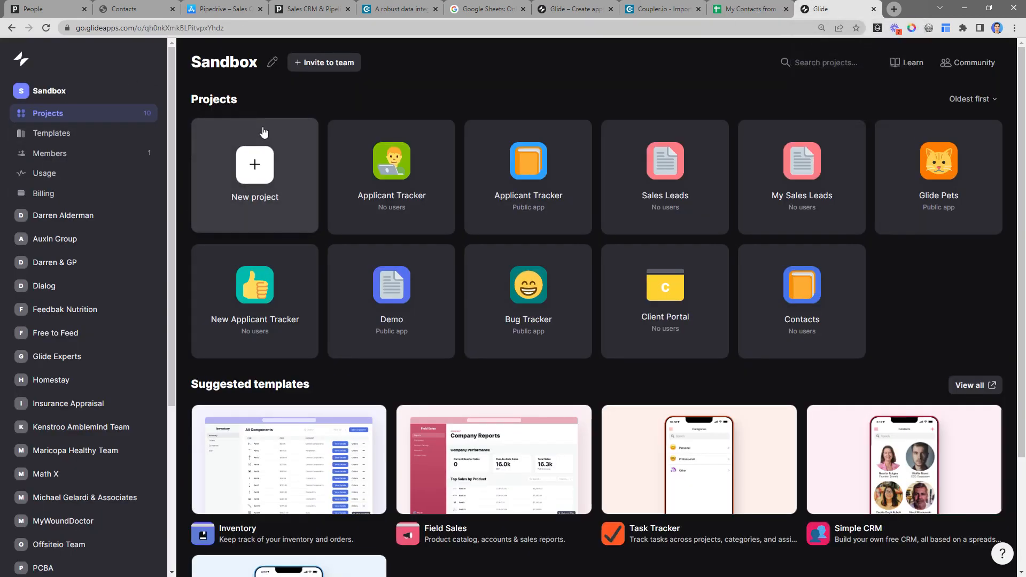
{"action": "left_click", "coordinate": [257, 162]}
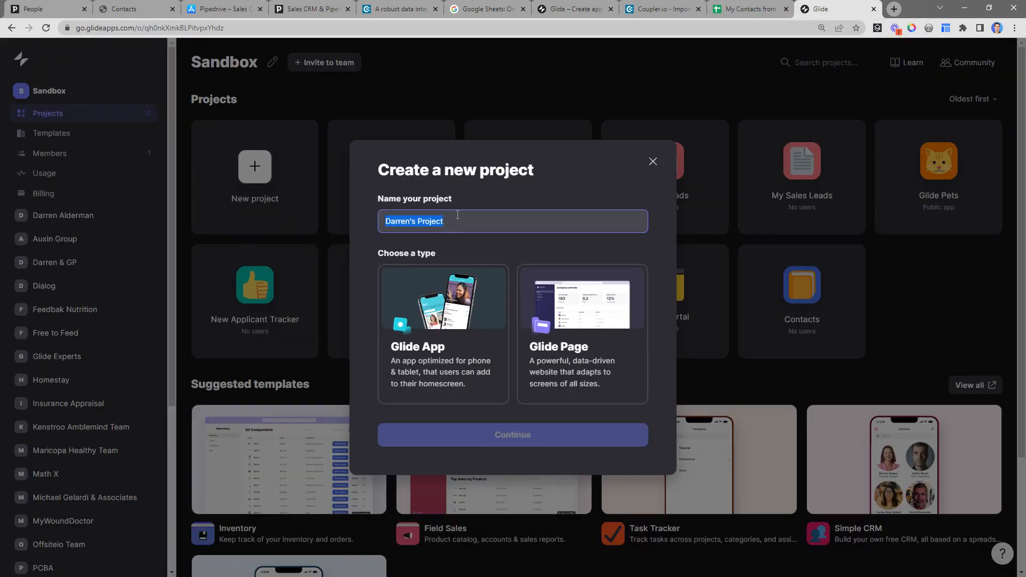
{"action": "type", "text": "M"}
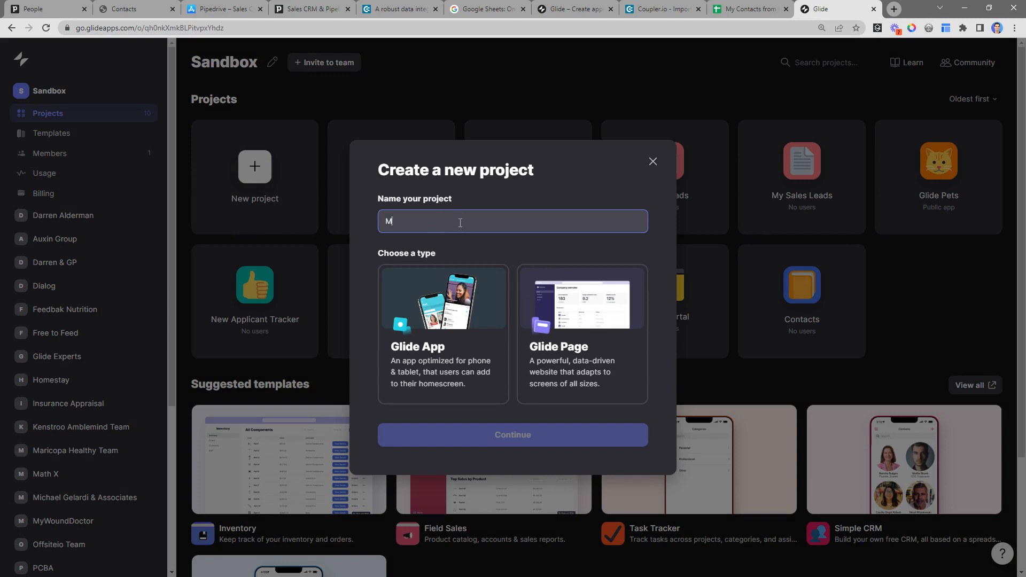
{"action": "type", "text": "y Contacts"}
{"action": "left_click", "coordinate": [462, 318]}
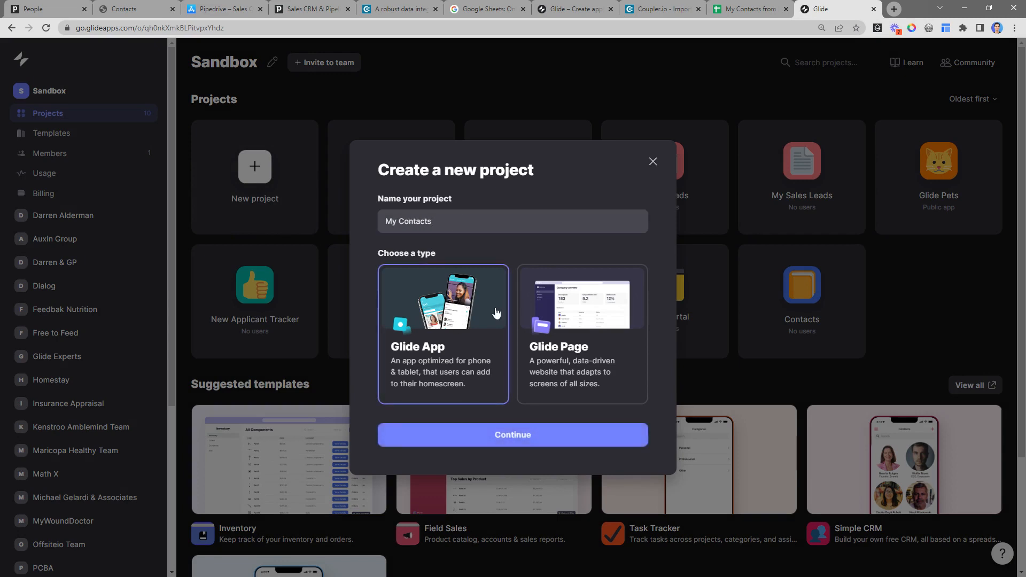
{"action": "left_click", "coordinate": [508, 437]}
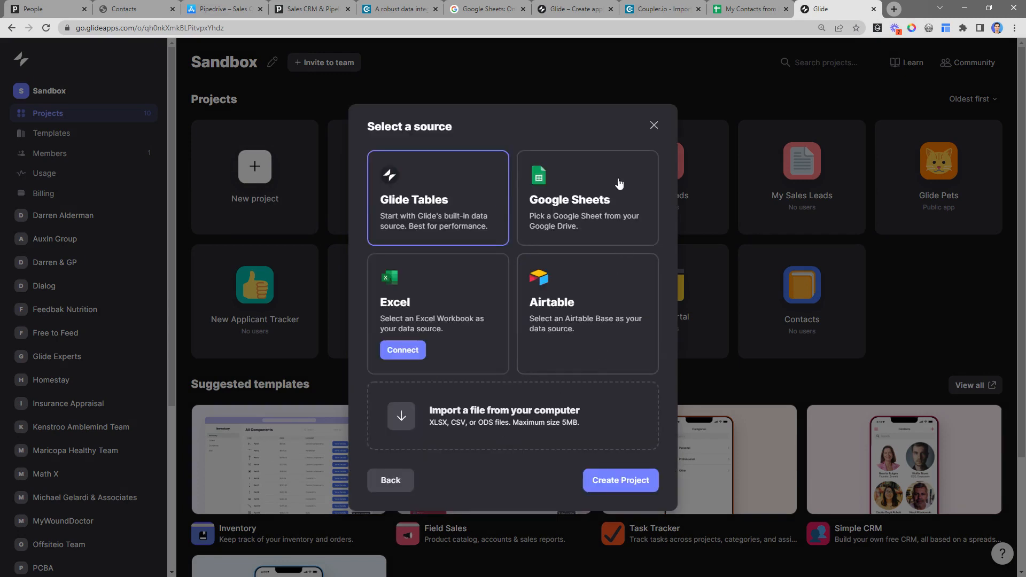
Create the project from Google Sheets with "My Contacts from Pipedrive" as the source file
{"action": "left_click", "coordinate": [603, 198]}
{"action": "left_click", "coordinate": [631, 480]}
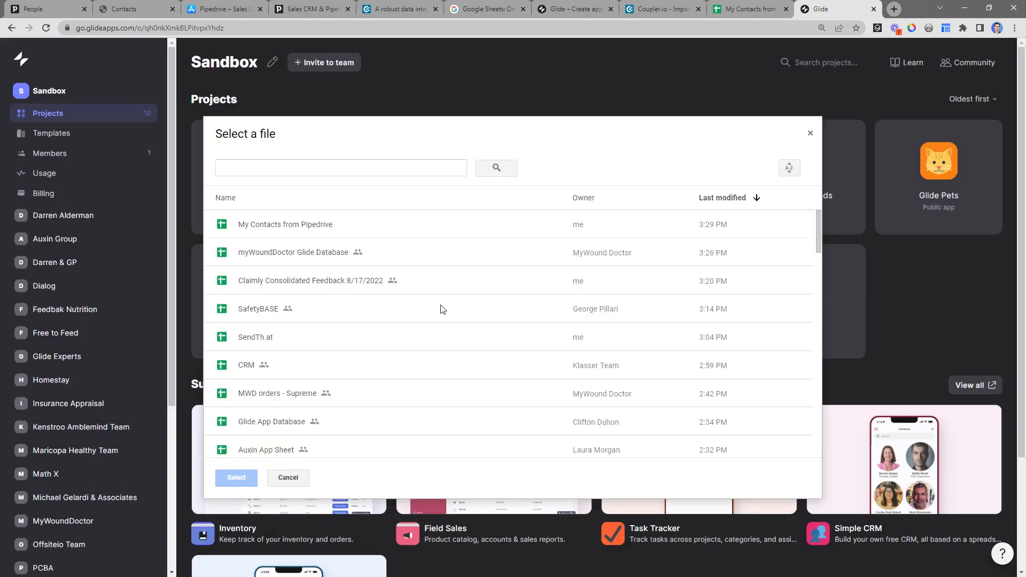
{"action": "left_click", "coordinate": [288, 234]}
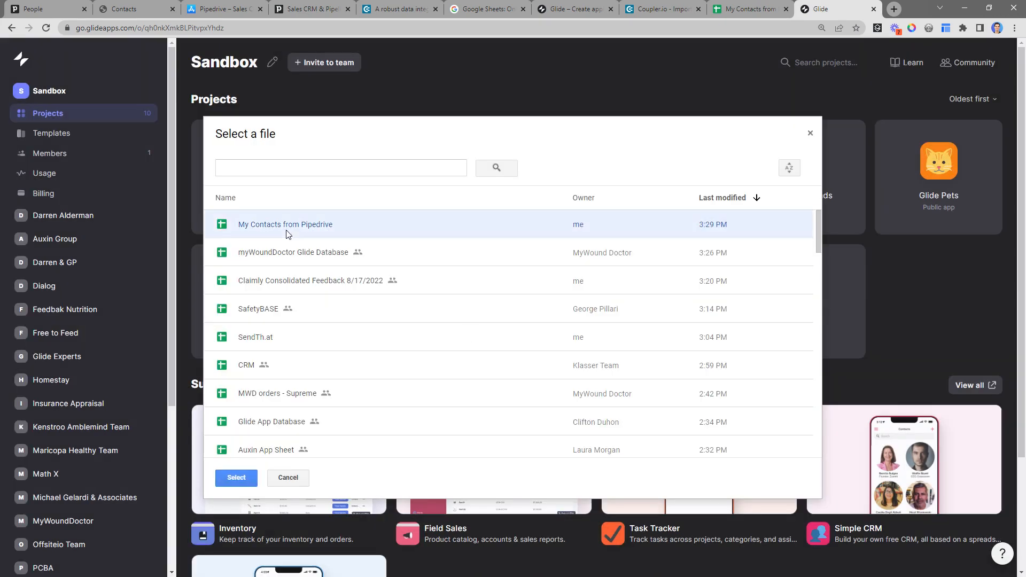
{"action": "left_click", "coordinate": [243, 478]}
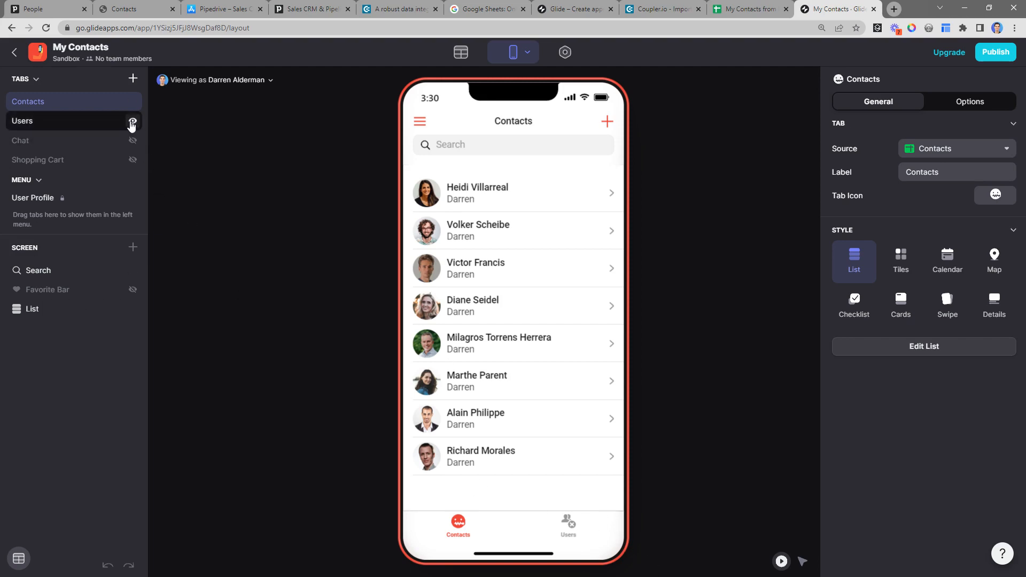
Hide the Users tab and set the Contacts list's Details to the org_id.name column
{"action": "left_click", "coordinate": [132, 123]}
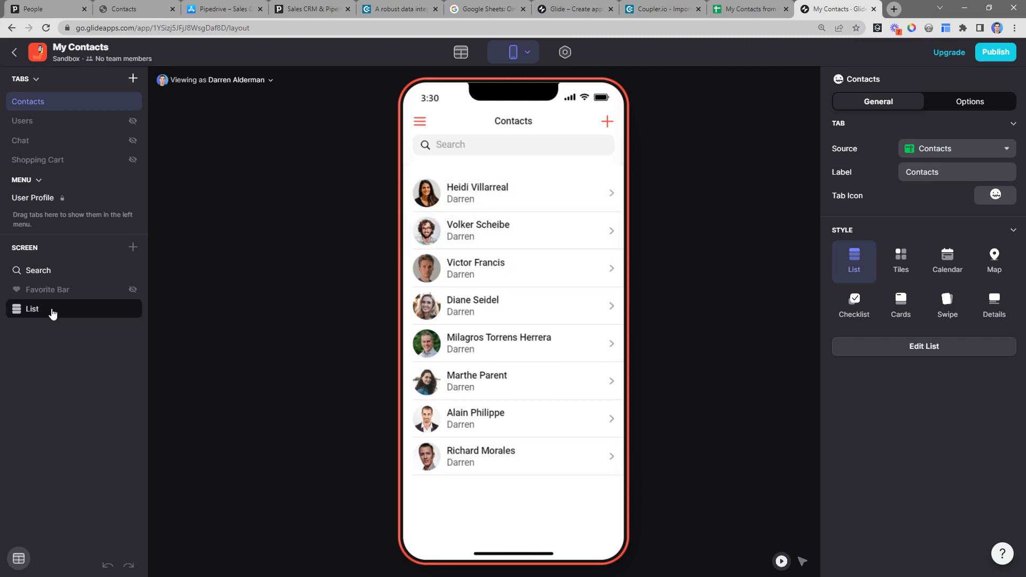
{"action": "left_click", "coordinate": [48, 310]}
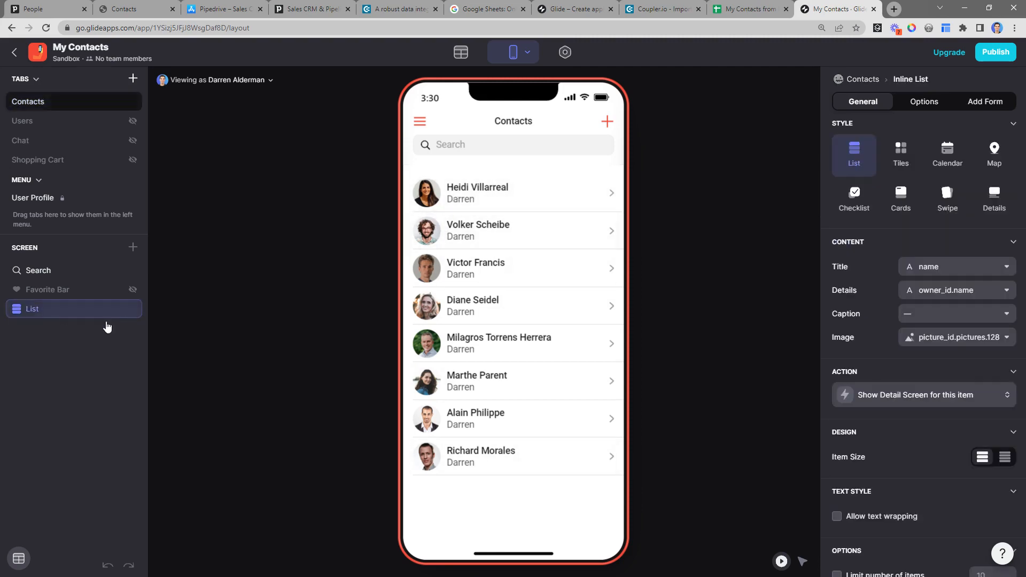
{"action": "left_click", "coordinate": [944, 292]}
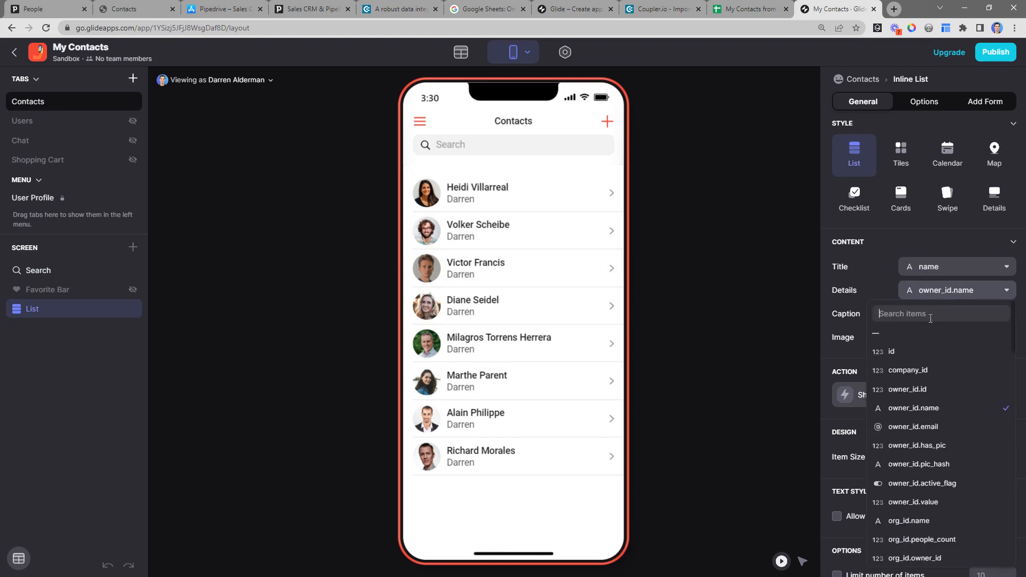
{"action": "type", "text": "name"}
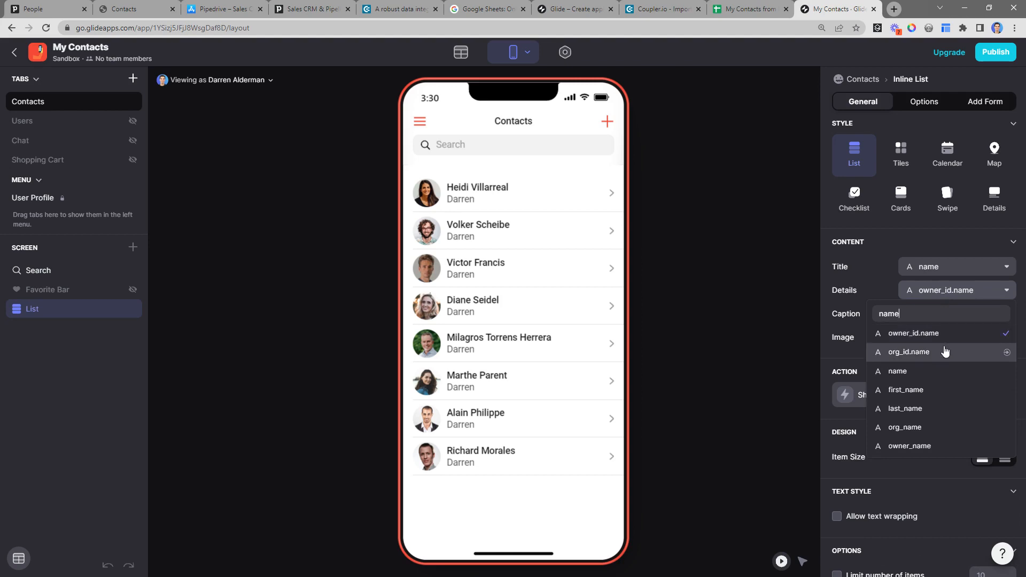
{"action": "left_click", "coordinate": [944, 351]}
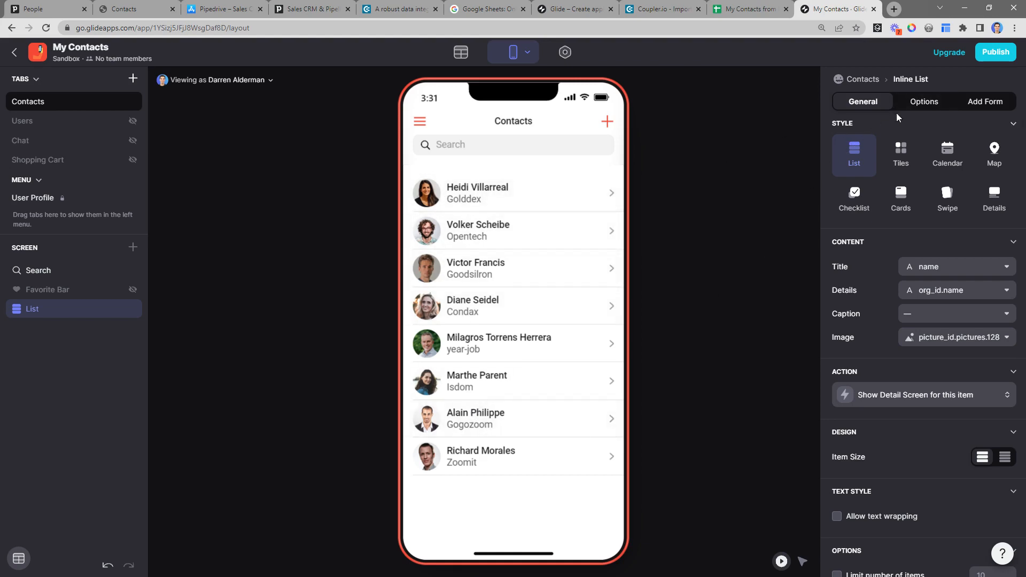
Sort the Contacts list by the name column from A to Z
{"action": "left_click", "coordinate": [908, 102]}
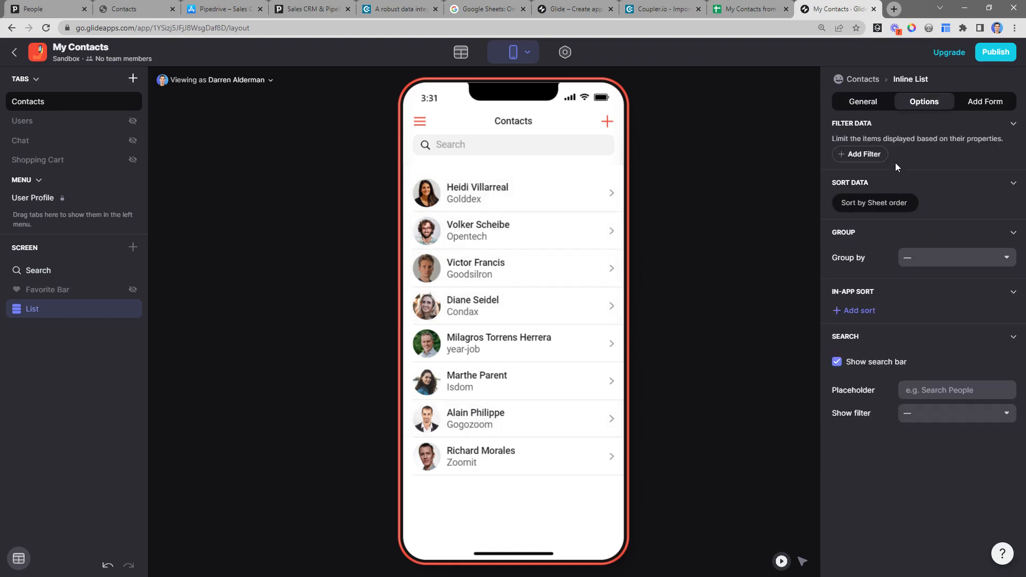
{"action": "left_click", "coordinate": [860, 203]}
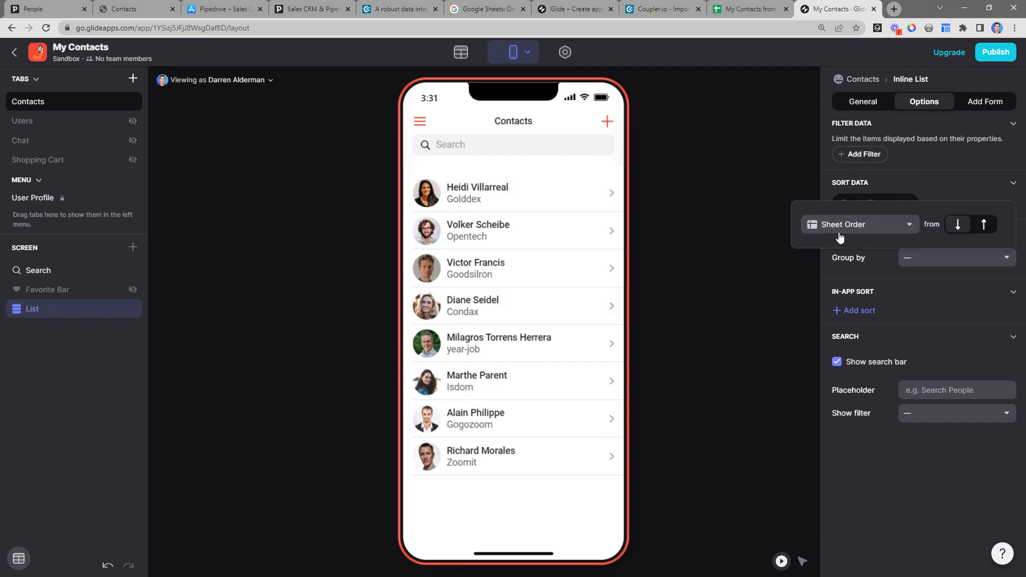
{"action": "left_click", "coordinate": [840, 229]}
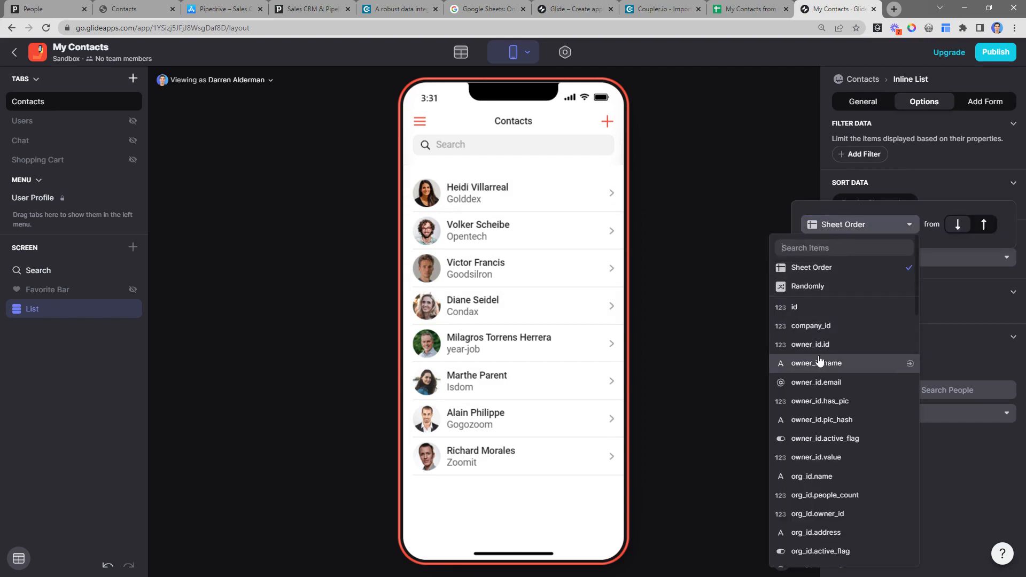
{"action": "type", "text": "name"}
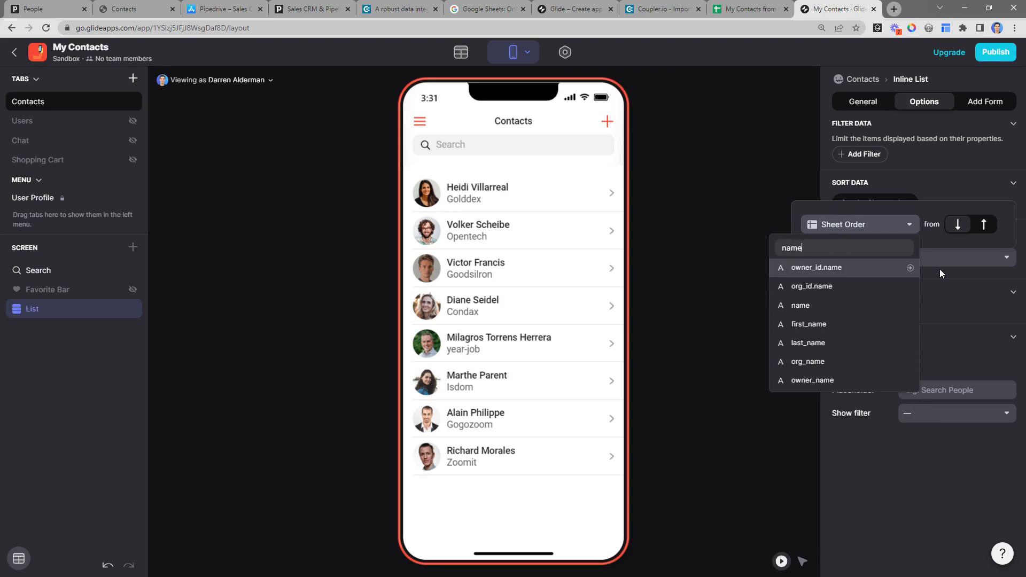
{"action": "left_click", "coordinate": [813, 309]}
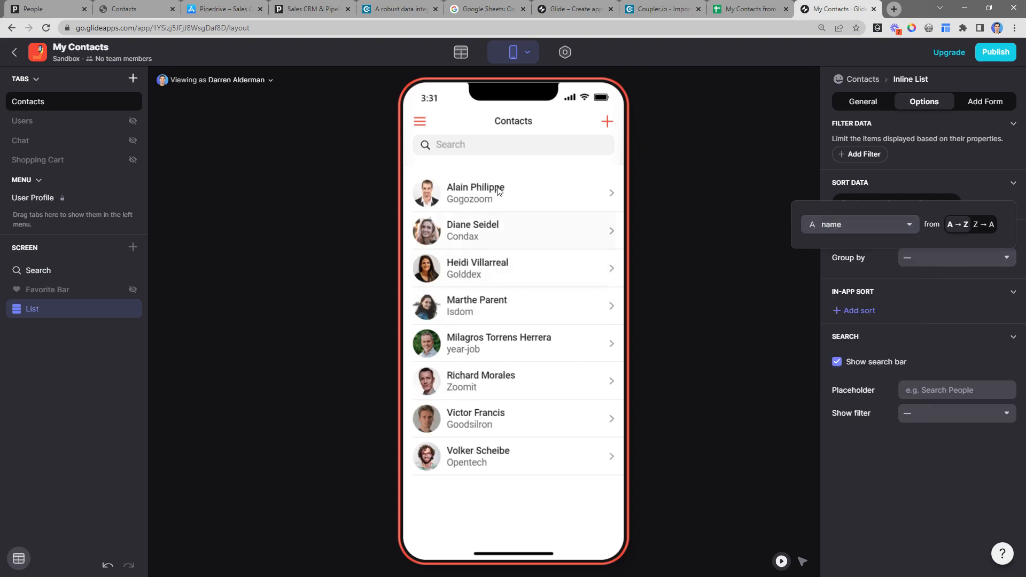
Test the app preview's search with a contact's first name, and clear the search text
{"action": "left_click", "coordinate": [539, 161]}
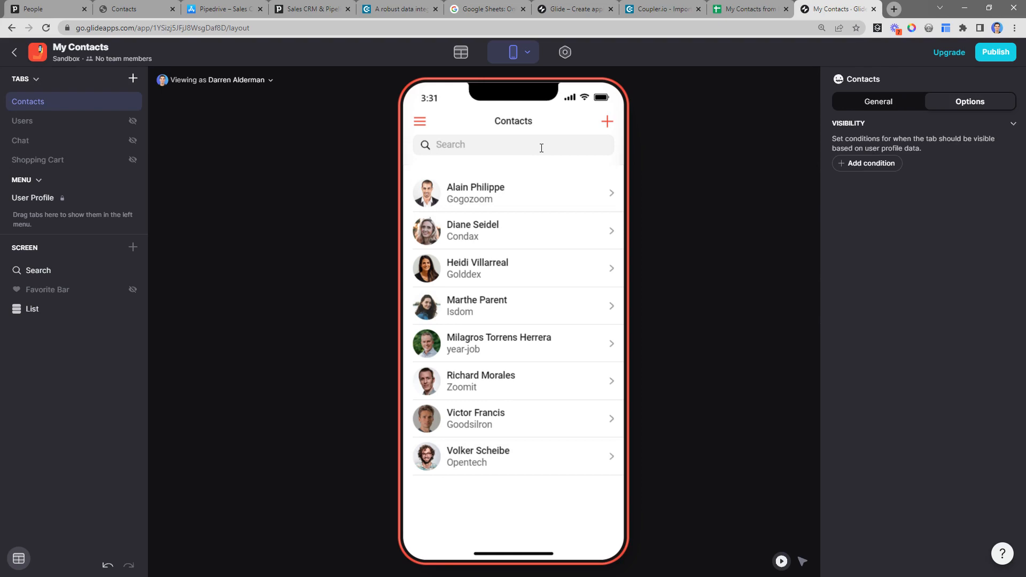
{"action": "type", "text": "victor"}
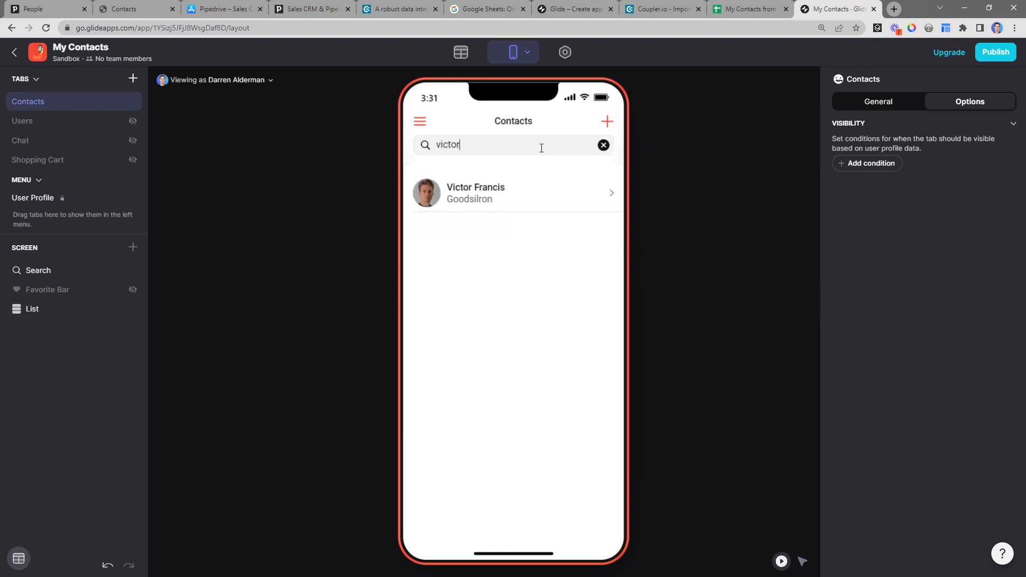
{"action": "key", "text": "BackSpace"}
{"action": "key", "text": "BackSpace"}
{"action": "key", "text": "BackSpace"}
{"action": "key", "text": "BackSpace"}
{"action": "key", "text": "BackSpace"}
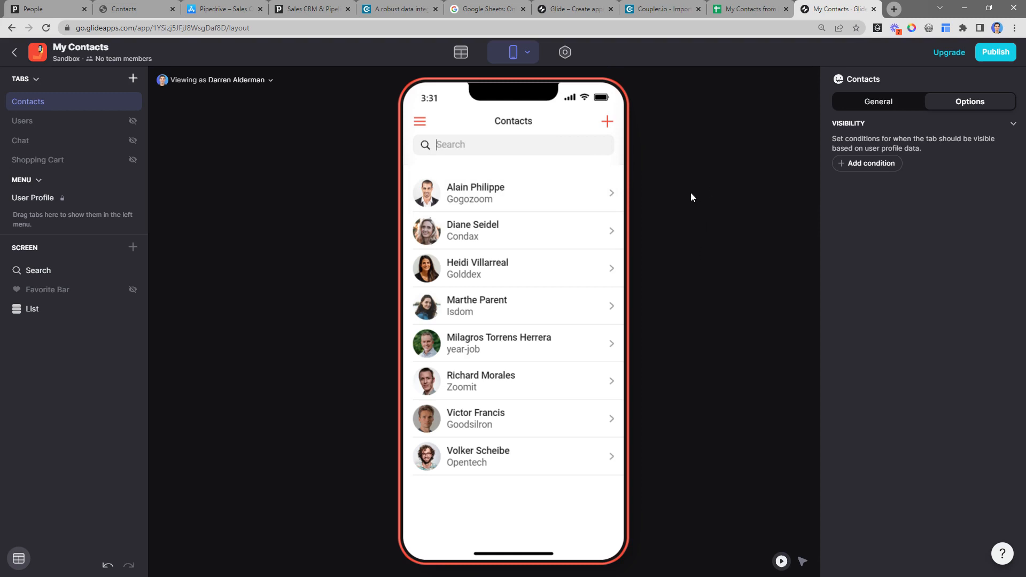
Turn off the Contacts list's option that allows users to add items
{"action": "left_click", "coordinate": [887, 101]}
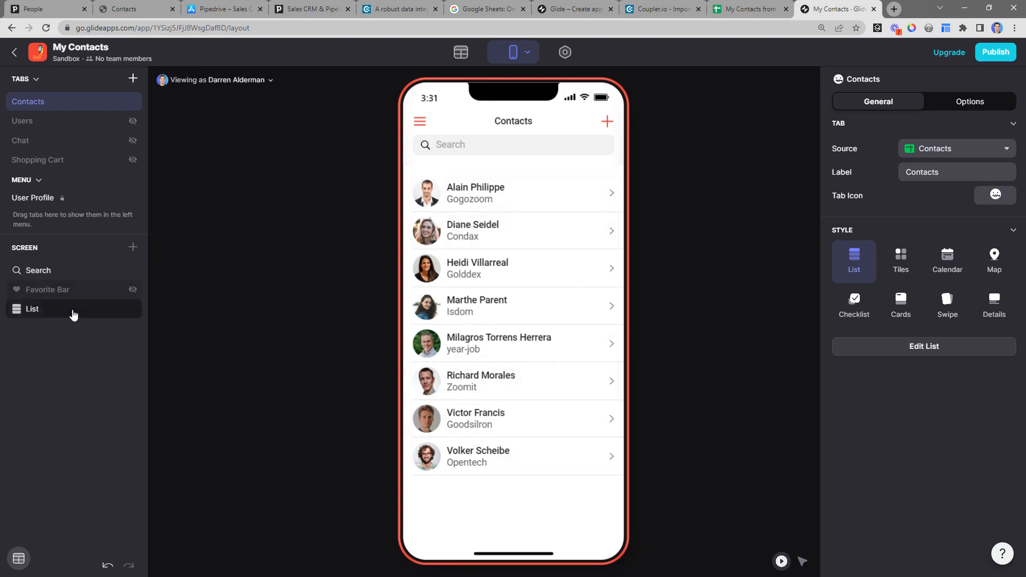
{"action": "left_click", "coordinate": [73, 309]}
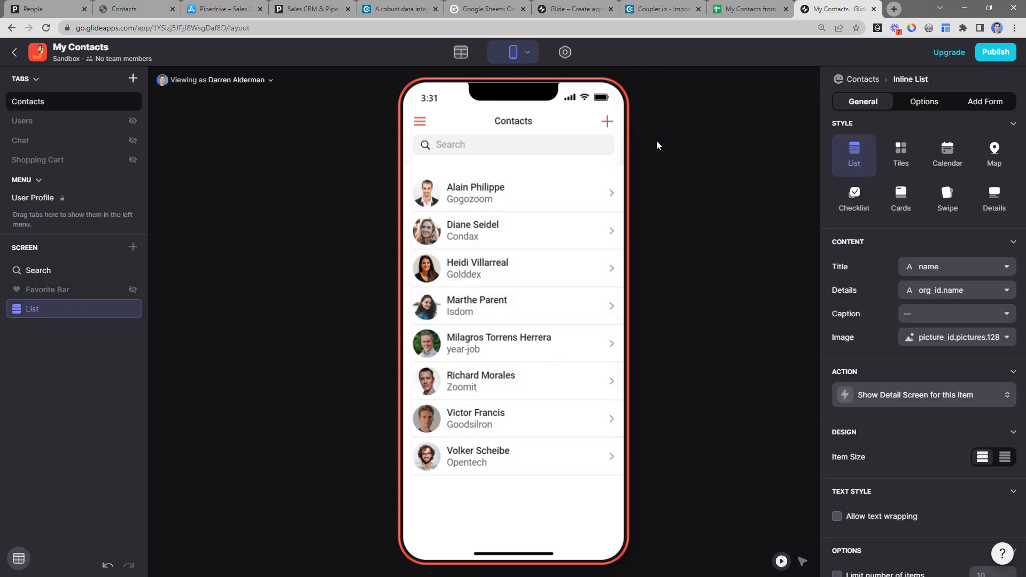
{"action": "left_click", "coordinate": [985, 102]}
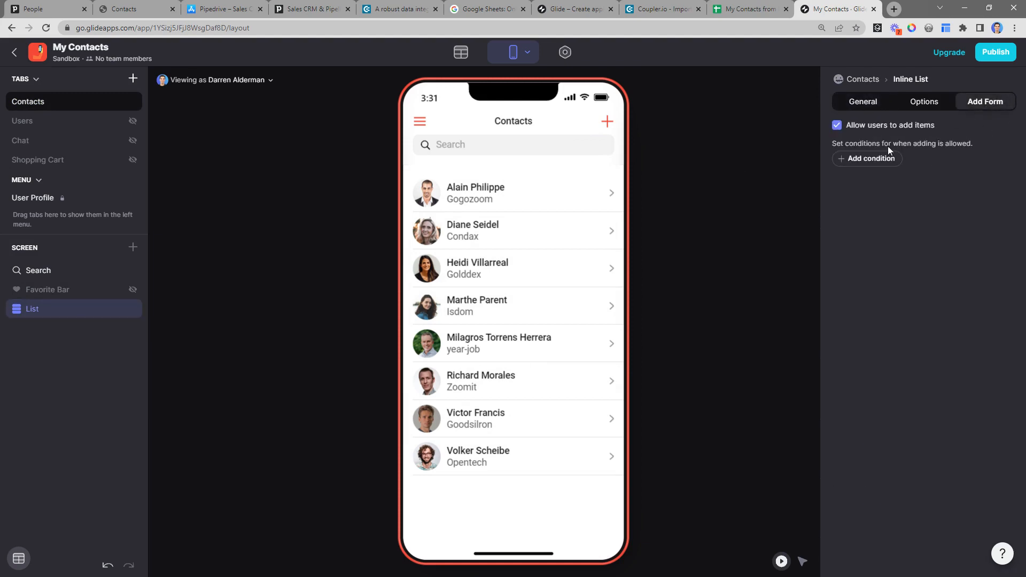
{"action": "left_click", "coordinate": [849, 128]}
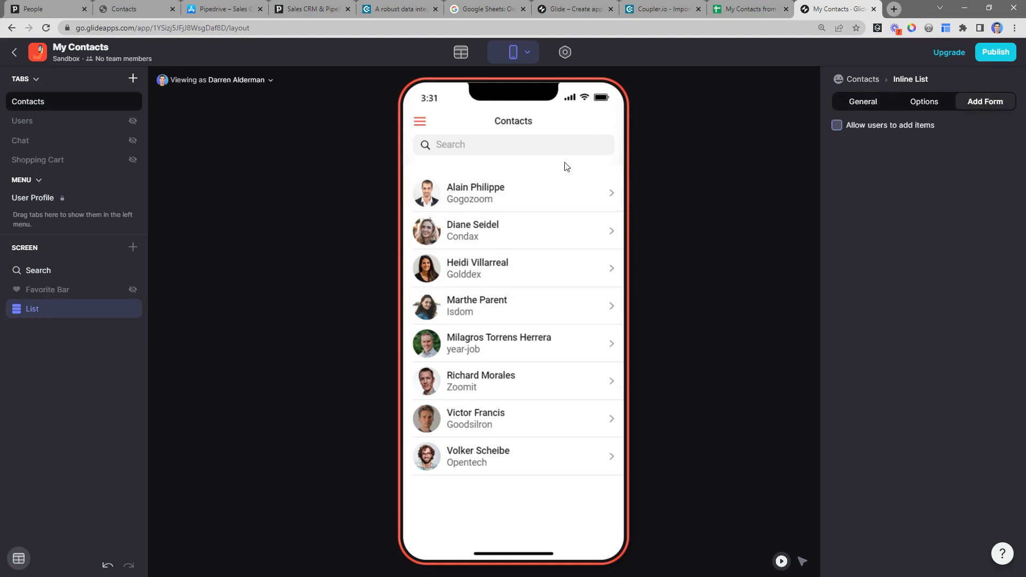
Open the second contact's detail screen and give its Title component the circular image appearance
{"action": "left_click", "coordinate": [512, 242]}
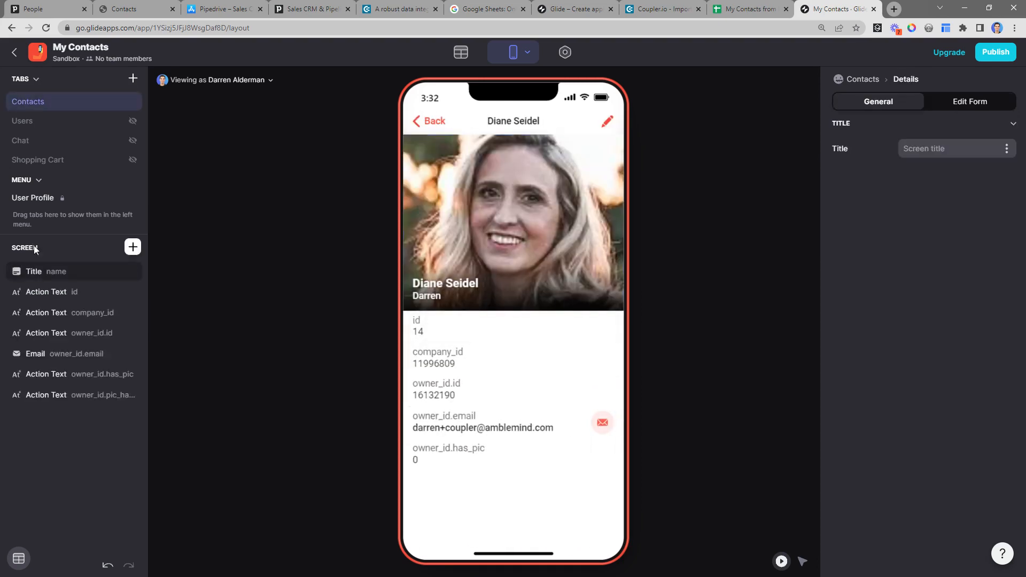
{"action": "left_click", "coordinate": [40, 272]}
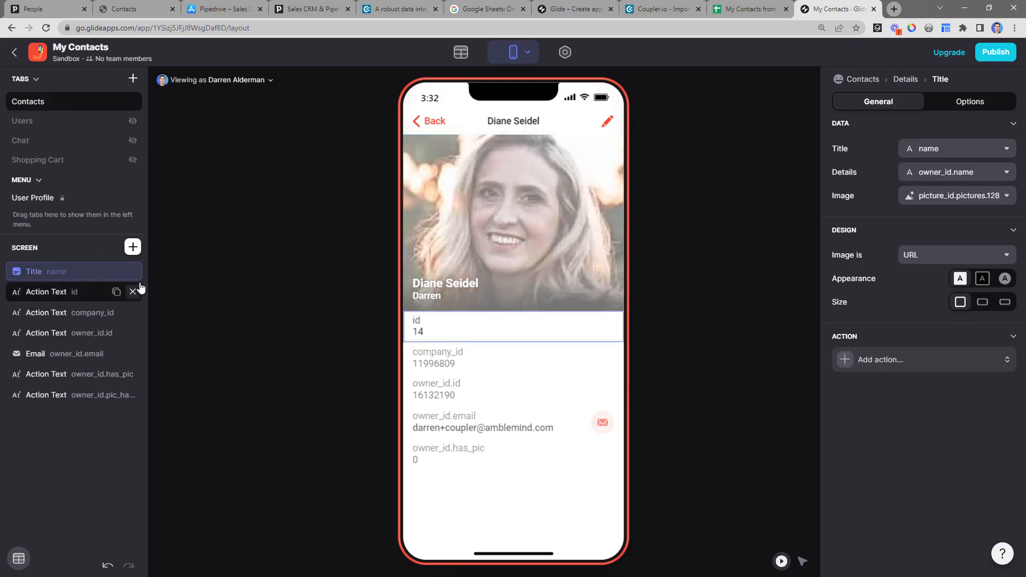
{"action": "double_click", "coordinate": [62, 277]}
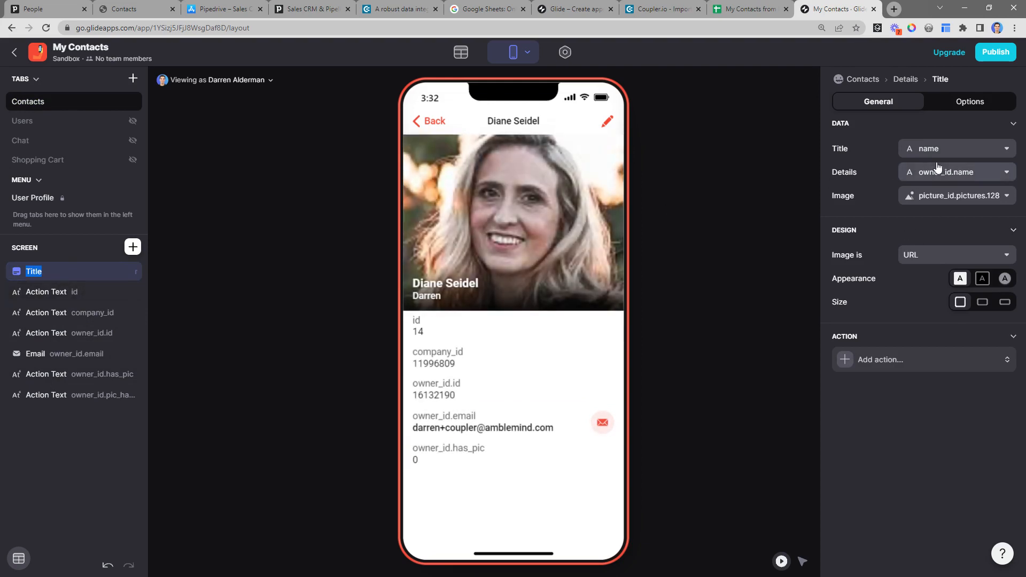
{"action": "left_click", "coordinate": [1005, 280]}
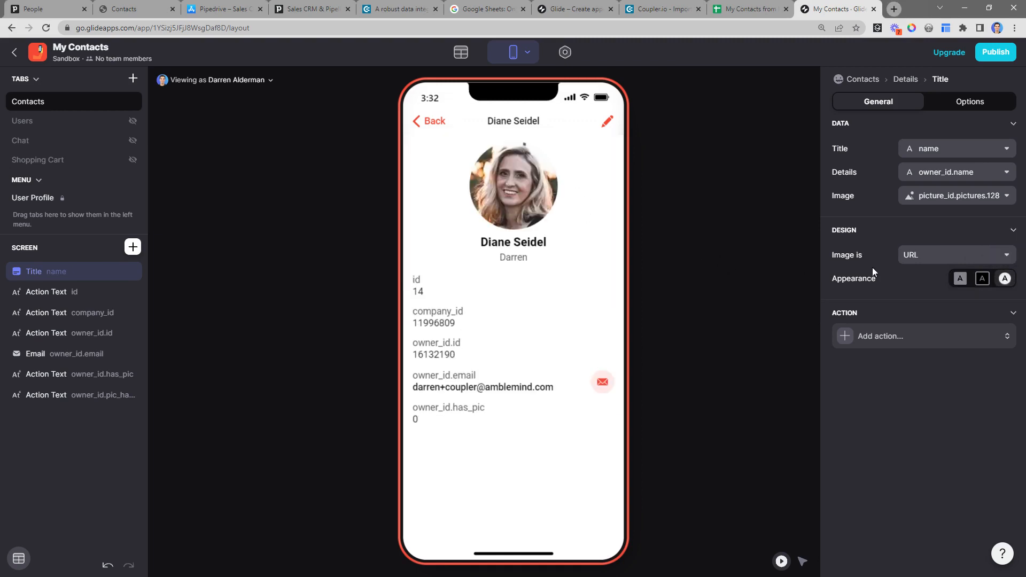
Set the Title component's Image to the picture_id.pictures.512 column
{"action": "left_click", "coordinate": [982, 198]}
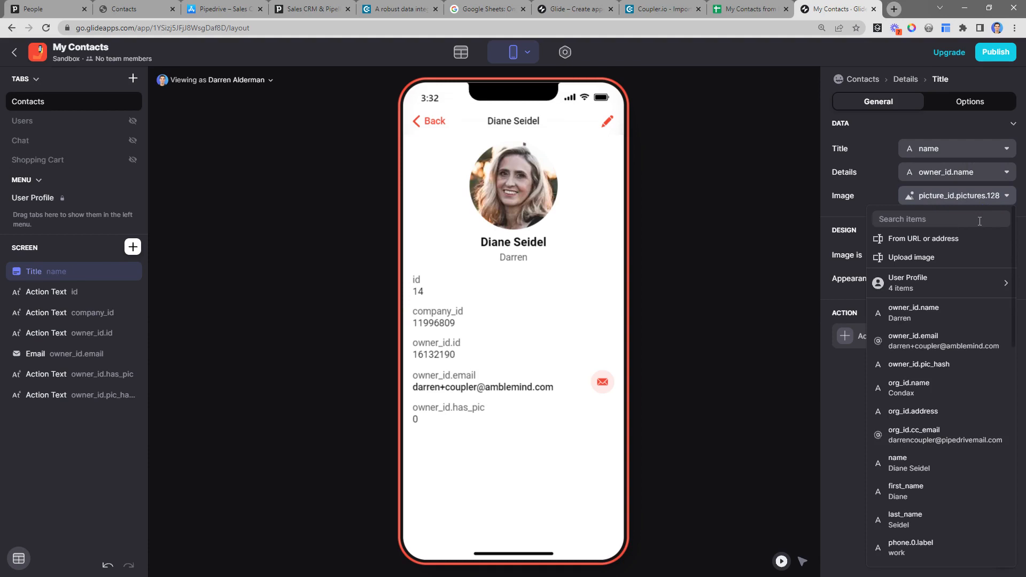
{"action": "type", "text": "picture"}
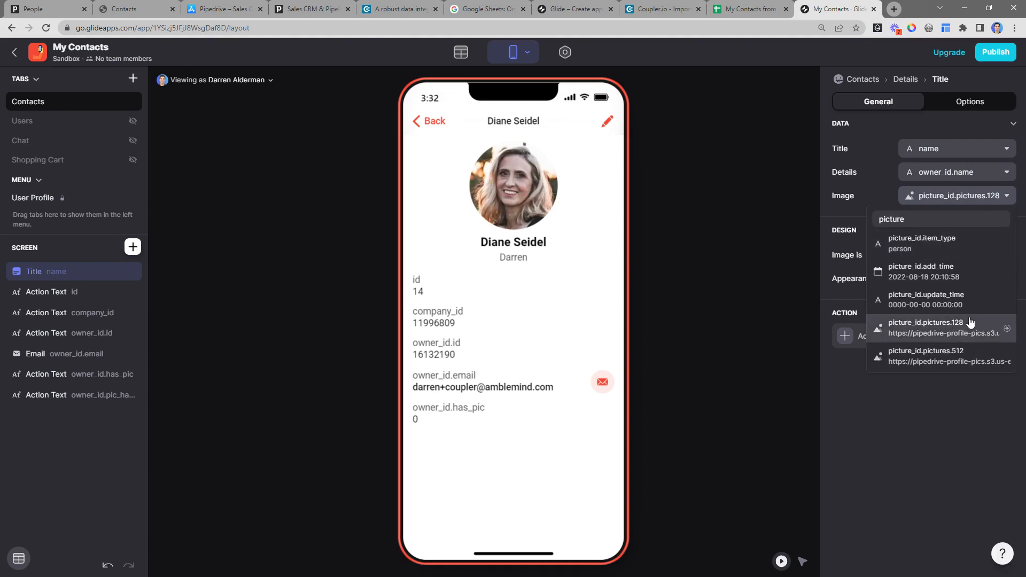
{"action": "left_click", "coordinate": [952, 358]}
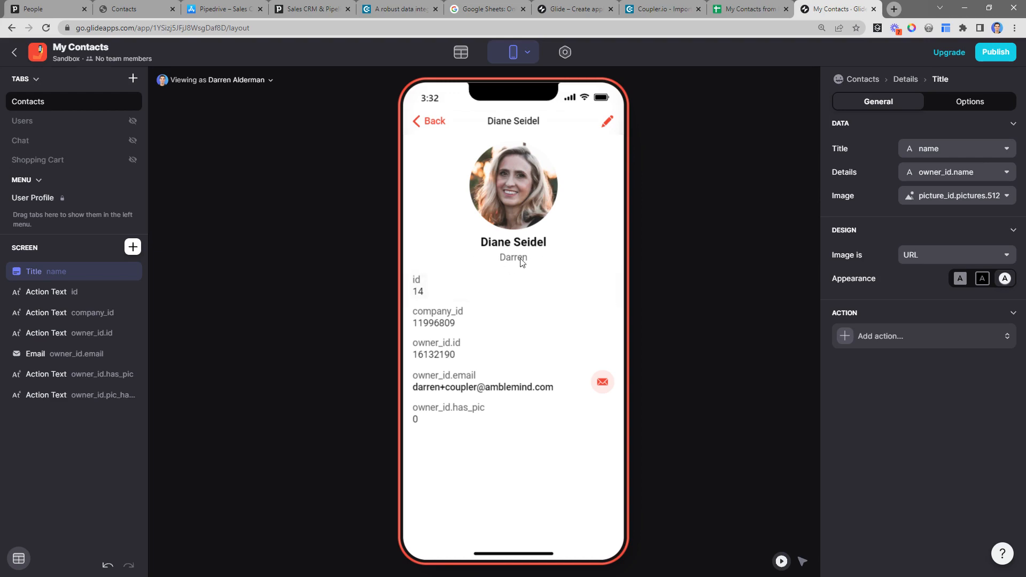
Set the Title component's Details to the org_id.name column
{"action": "left_click", "coordinate": [955, 175]}
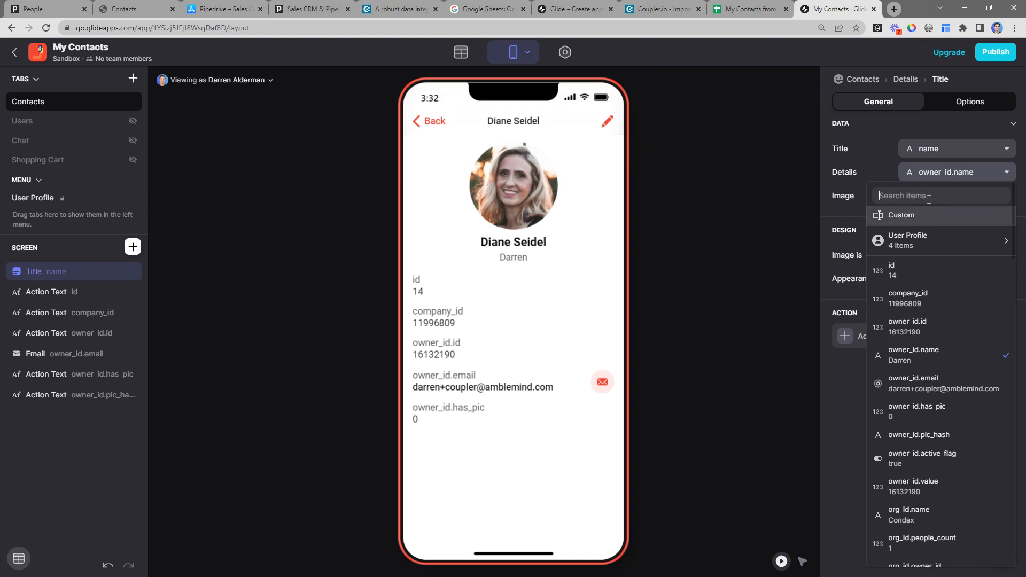
{"action": "type", "text": "name"}
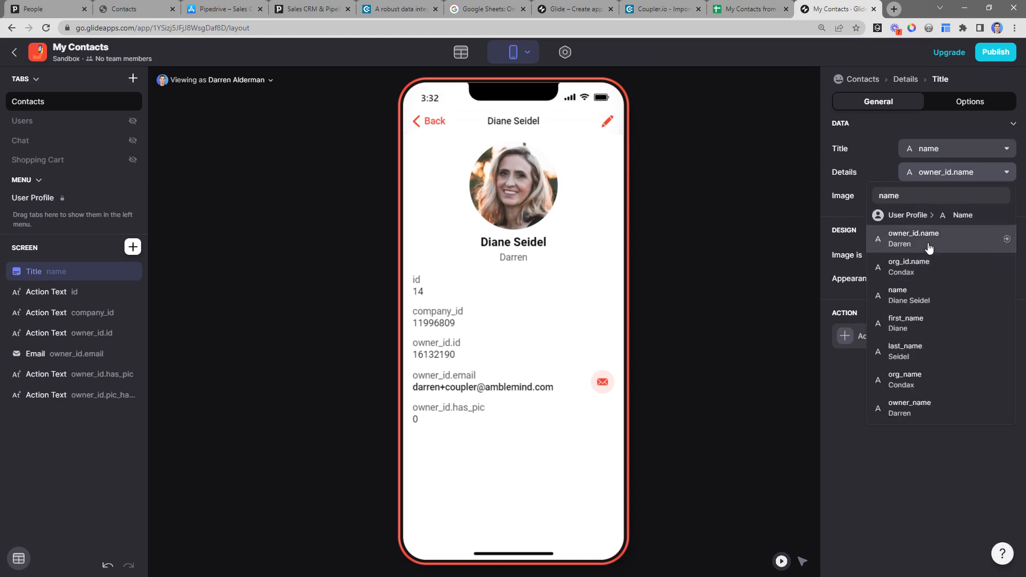
{"action": "left_click", "coordinate": [923, 269]}
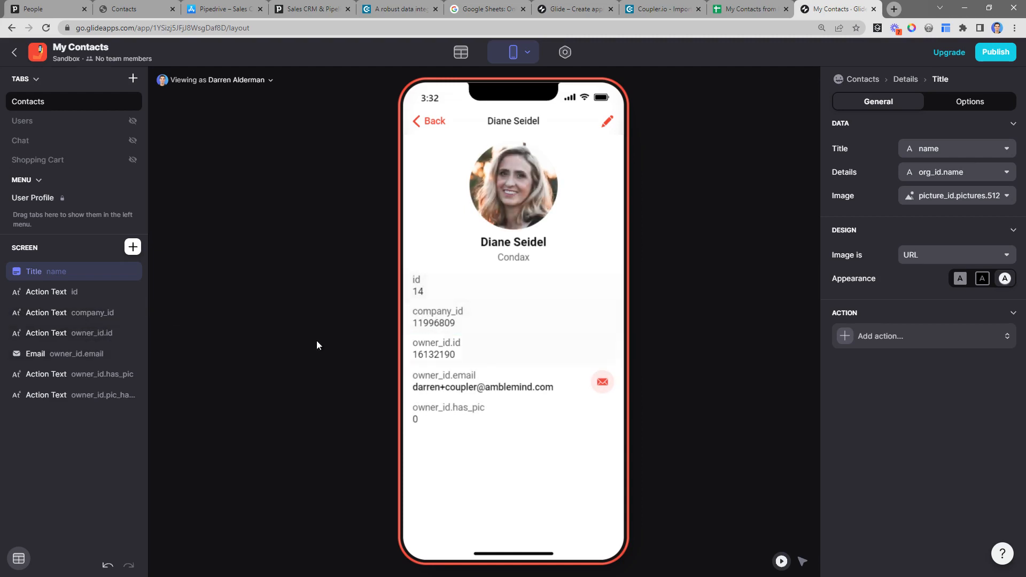
Delete all the Action Text and Email components beneath the Title on the contact's detail screen
{"action": "left_click", "coordinate": [133, 292]}
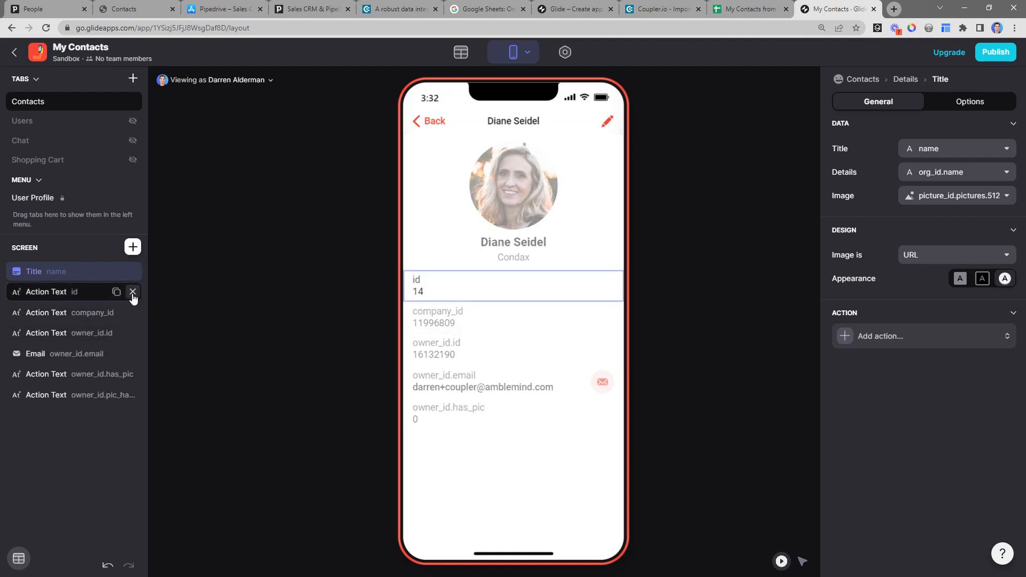
{"action": "left_click", "coordinate": [132, 291]}
{"action": "left_click", "coordinate": [133, 292]}
{"action": "left_click", "coordinate": [132, 291]}
{"action": "left_click", "coordinate": [133, 292]}
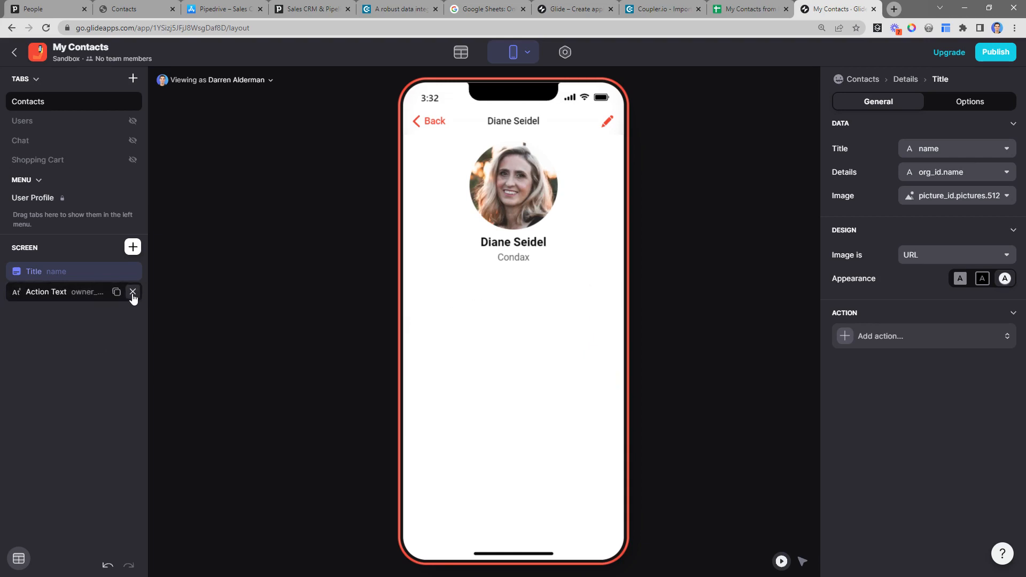
{"action": "left_click", "coordinate": [133, 291]}
Add a Button Bar component below the Title on the detail screen
{"action": "left_click", "coordinate": [133, 251]}
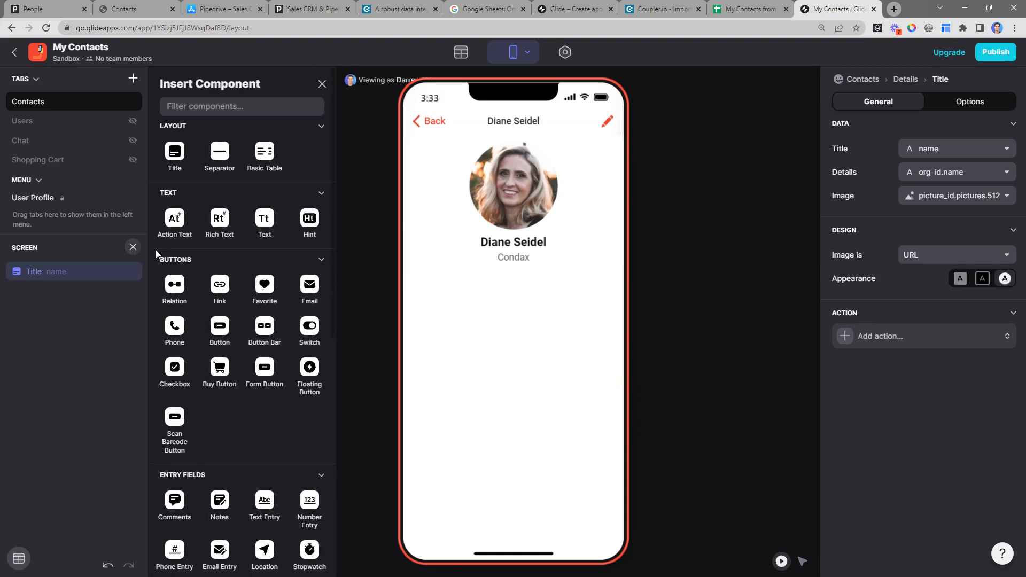
{"action": "type", "text": "butt"}
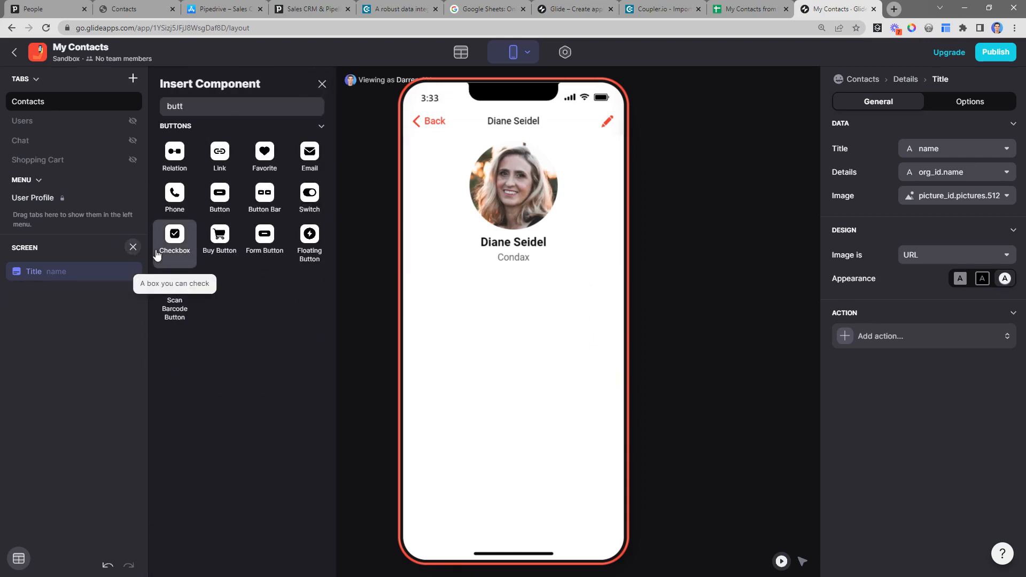
{"action": "left_click", "coordinate": [280, 200]}
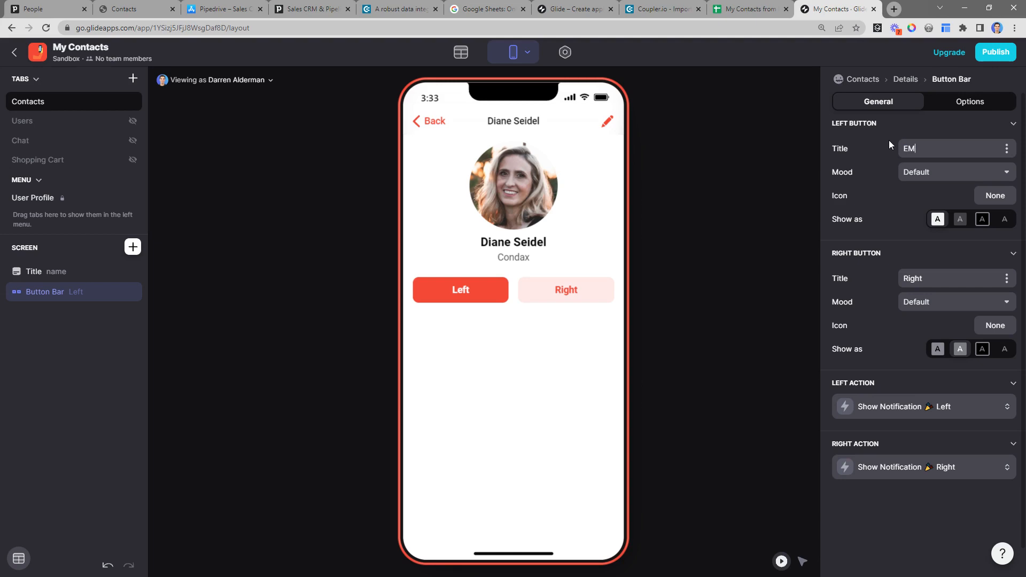
Title the Button Bar's left button Email, with the outlined style and the solid stacked-envelope icon
{"action": "type", "text": "Email"}
{"action": "left_click", "coordinate": [982, 227]}
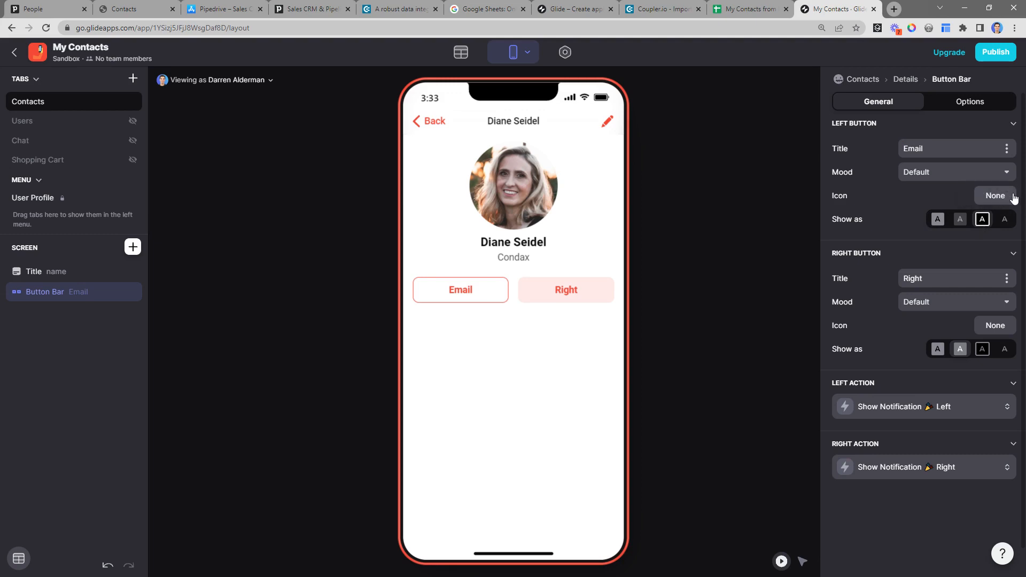
{"action": "left_click", "coordinate": [1002, 201]}
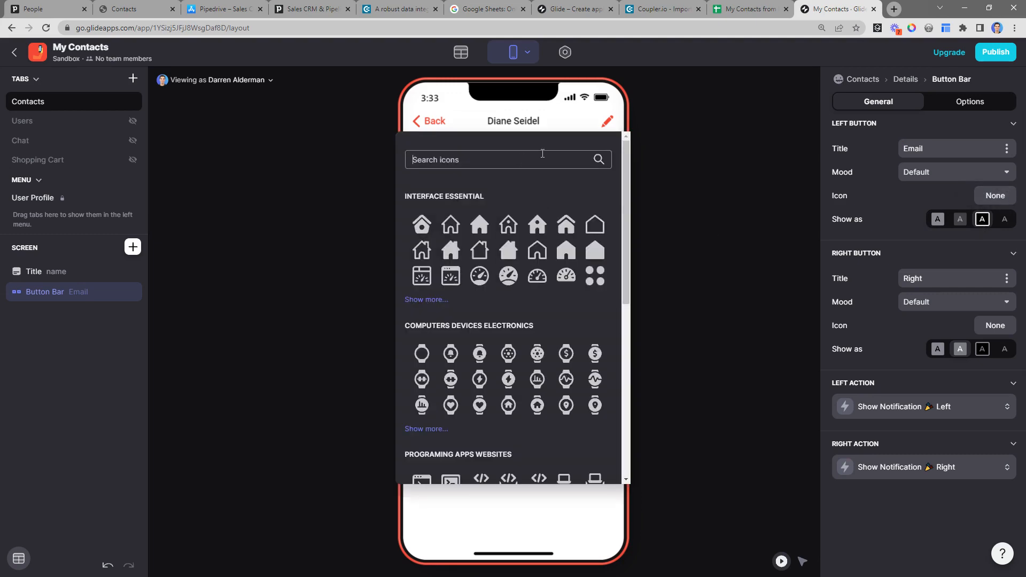
{"action": "type", "text": "email"}
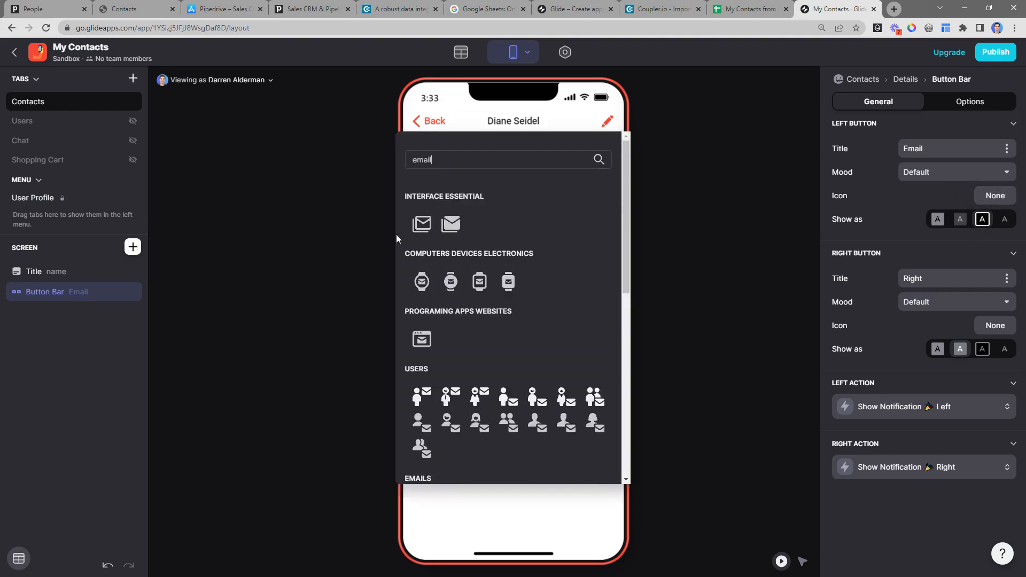
{"action": "left_click", "coordinate": [452, 226]}
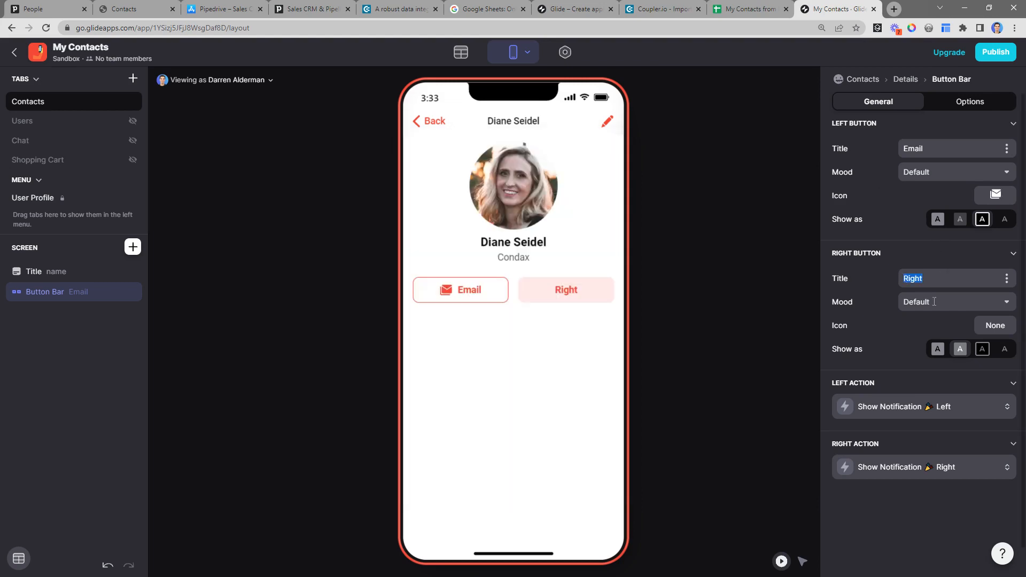
Title the Button Bar's right button Call, with the outgoing-call phone icon and the solid filled style
{"action": "type", "text": "Call"}
{"action": "left_click", "coordinate": [995, 326]}
{"action": "left_click", "coordinate": [521, 161]}
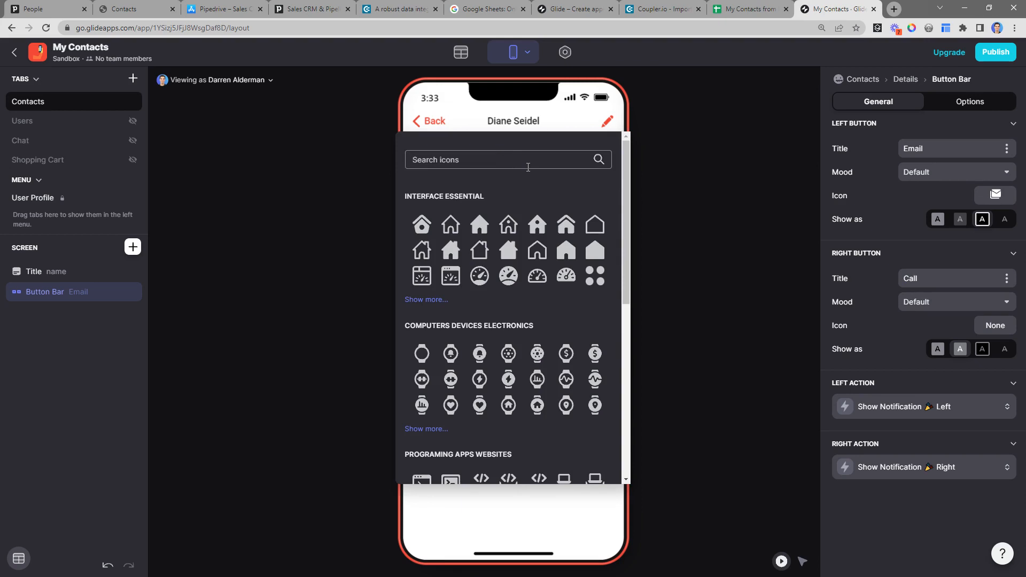
{"action": "type", "text": "phone"}
{"action": "left_click_drag", "start_coordinate": [526, 166], "coordinate": [386, 163]}
{"action": "type", "text": "ca"}
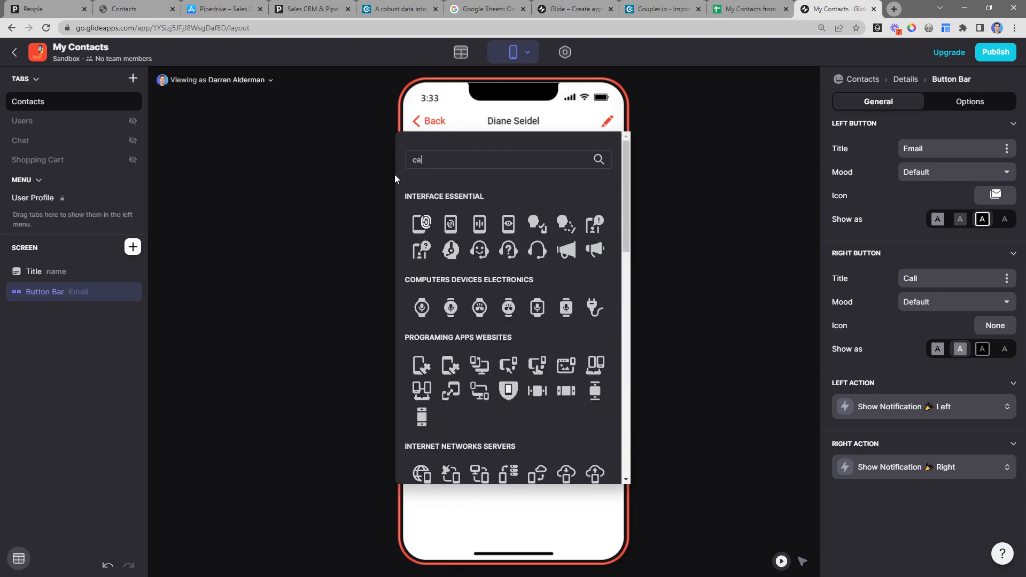
{"action": "type", "text": "ll"}
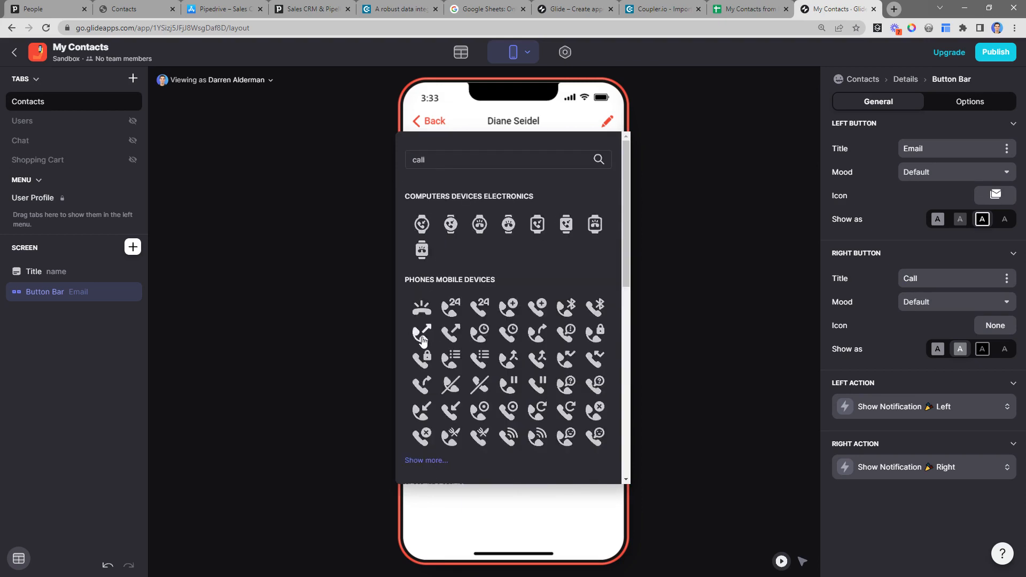
{"action": "left_click", "coordinate": [450, 393]}
{"action": "left_click", "coordinate": [937, 349]}
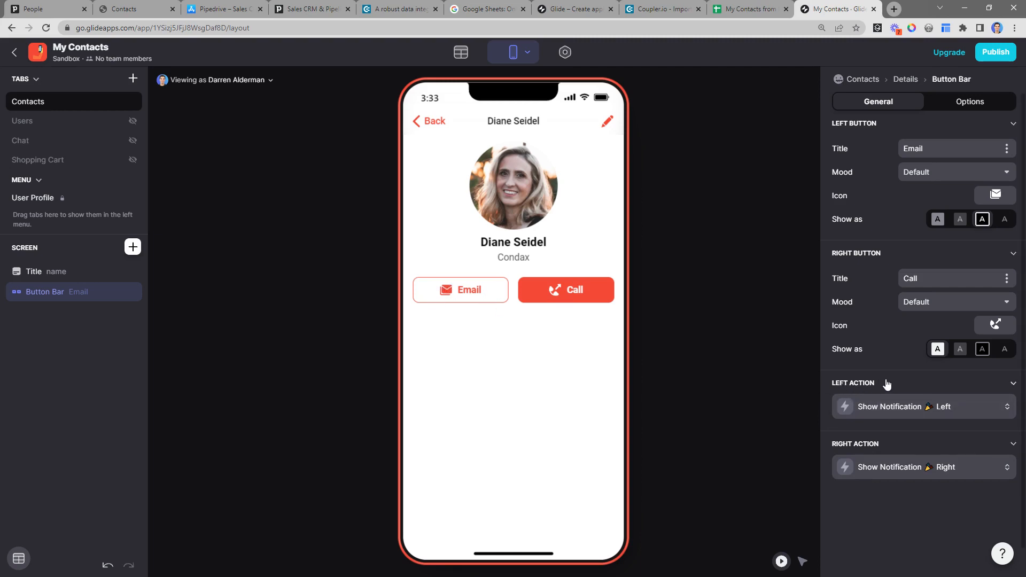
Set the Email button's action to Compose Email, addressed to the email.0.value column
{"action": "left_click", "coordinate": [870, 406]}
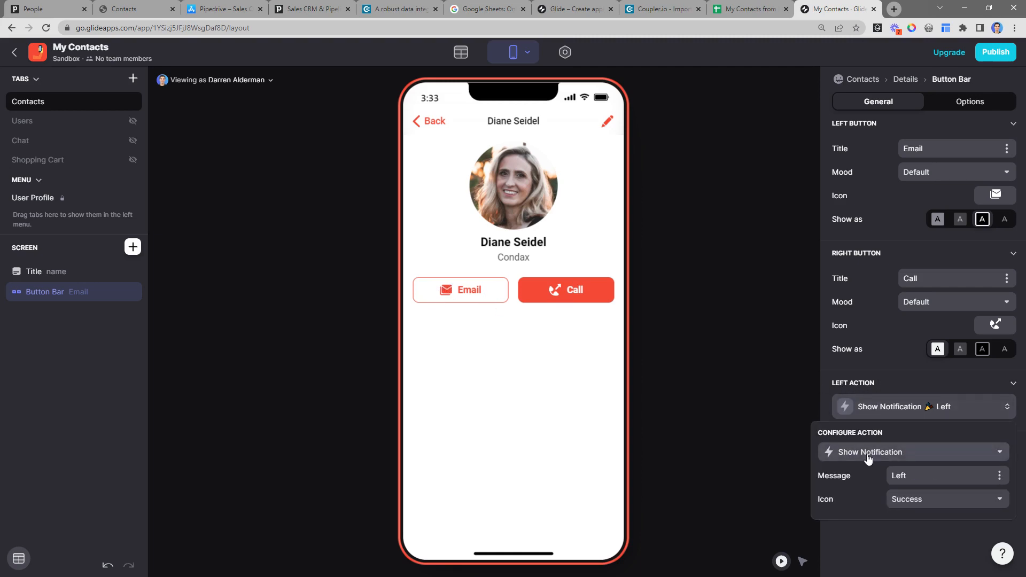
{"action": "left_click", "coordinate": [867, 454]}
{"action": "type", "text": "comp"}
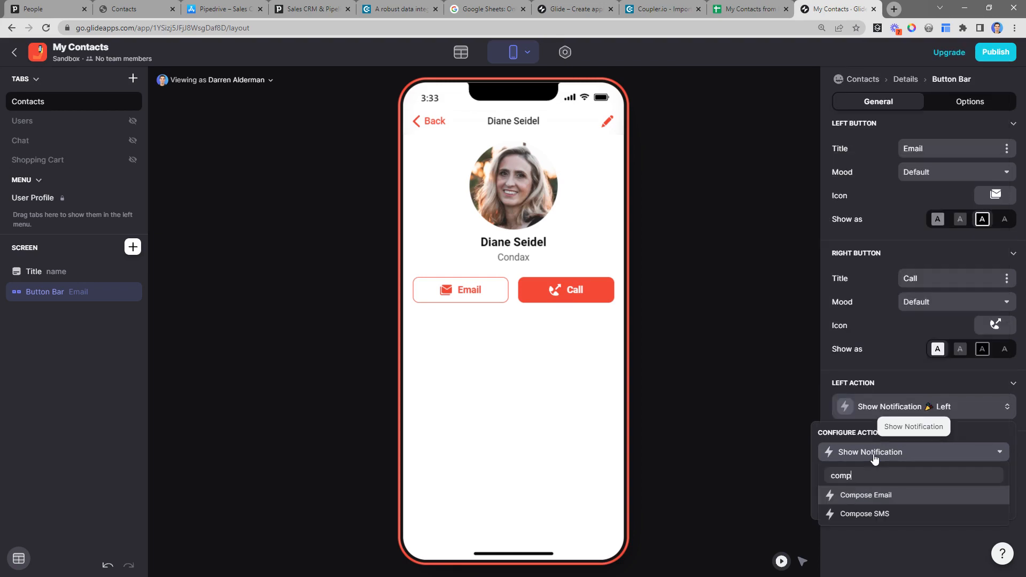
{"action": "key", "text": "Return"}
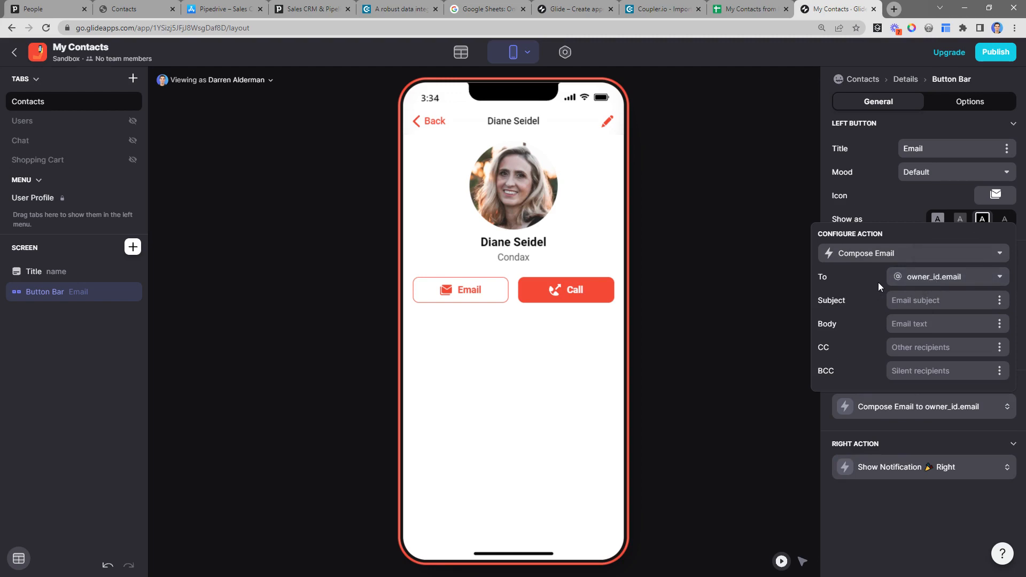
{"action": "left_click", "coordinate": [933, 283]}
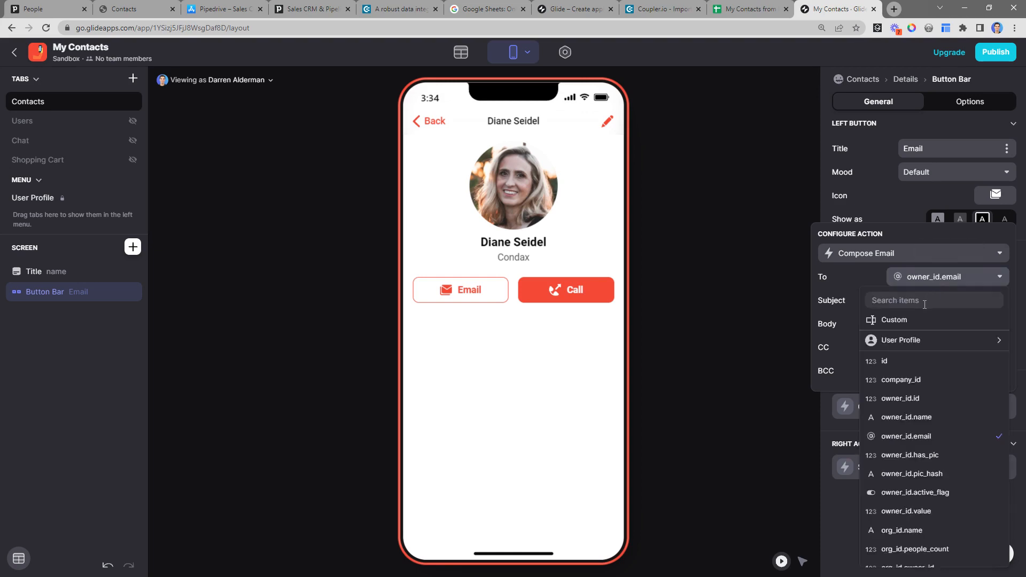
{"action": "type", "text": "email"}
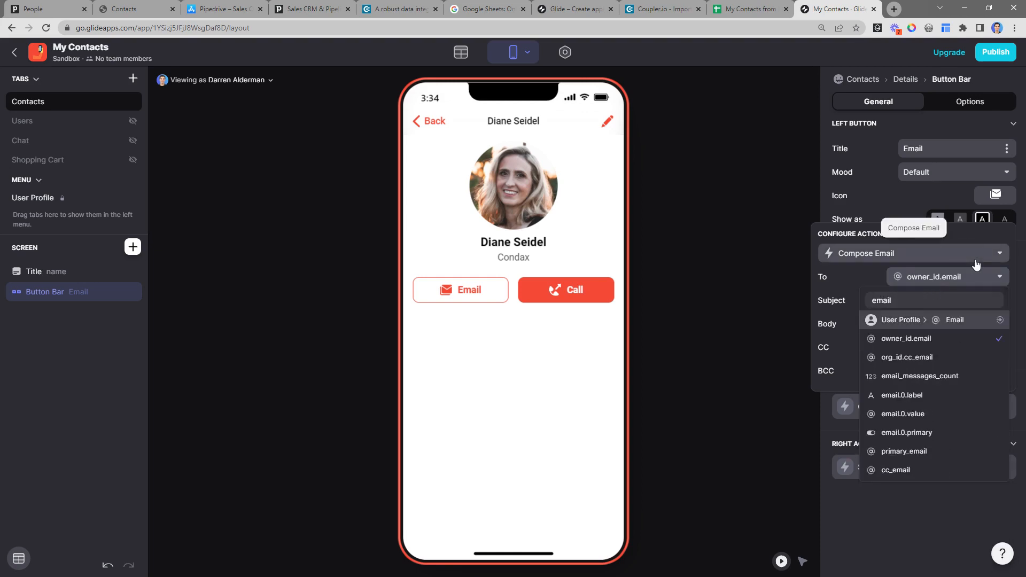
{"action": "left_click", "coordinate": [916, 416]}
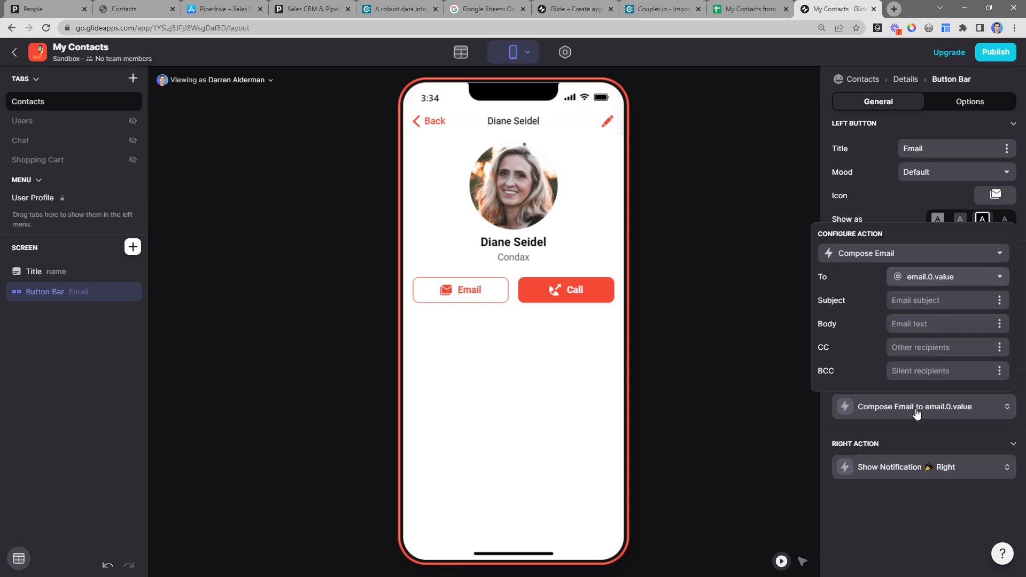
{"action": "left_click", "coordinate": [923, 410]}
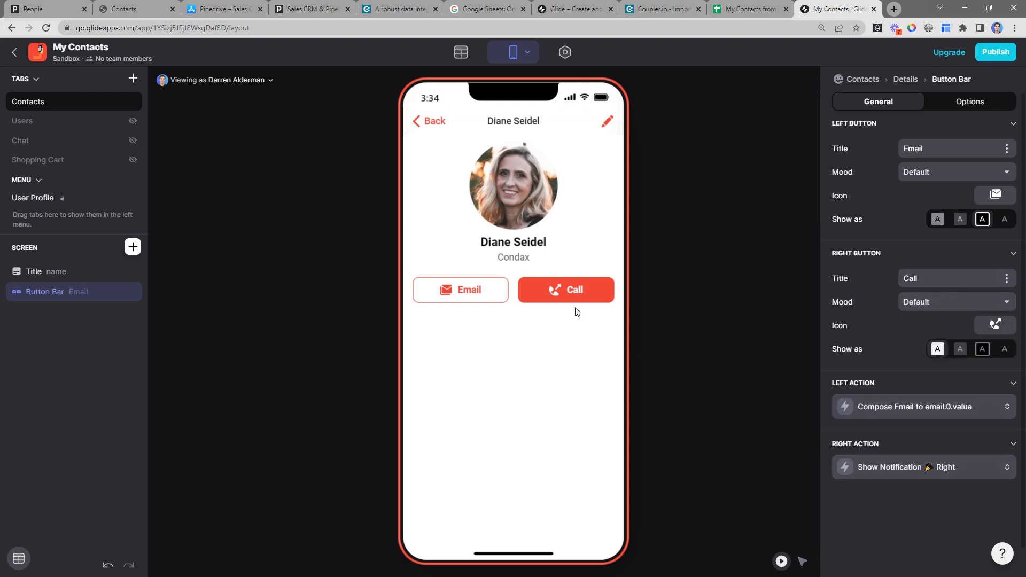
Set the Call button's action to Dial Phone Number using the phone.0.value column
{"action": "left_click", "coordinate": [849, 466]}
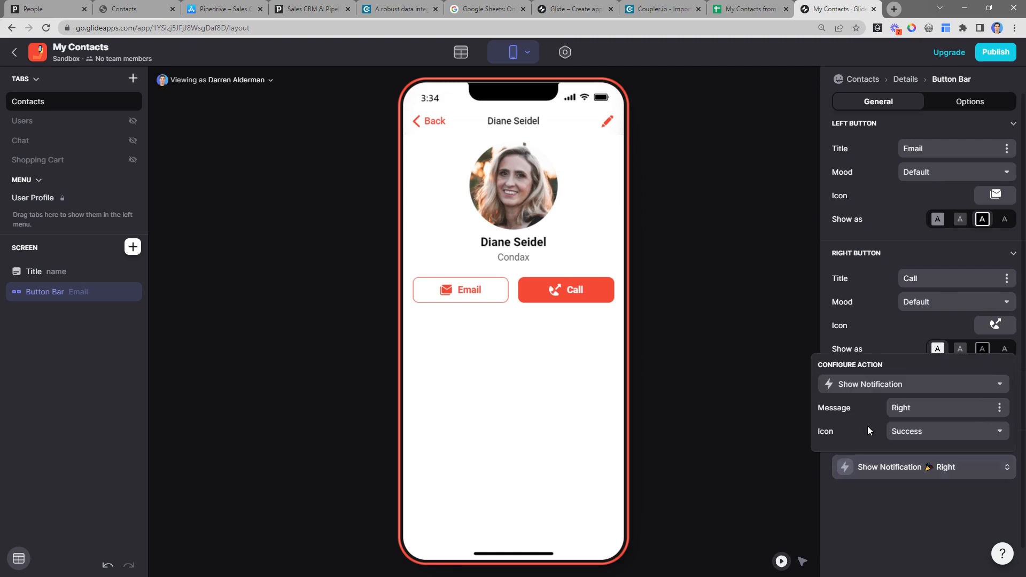
{"action": "left_click", "coordinate": [867, 390]}
{"action": "type", "text": "dial"}
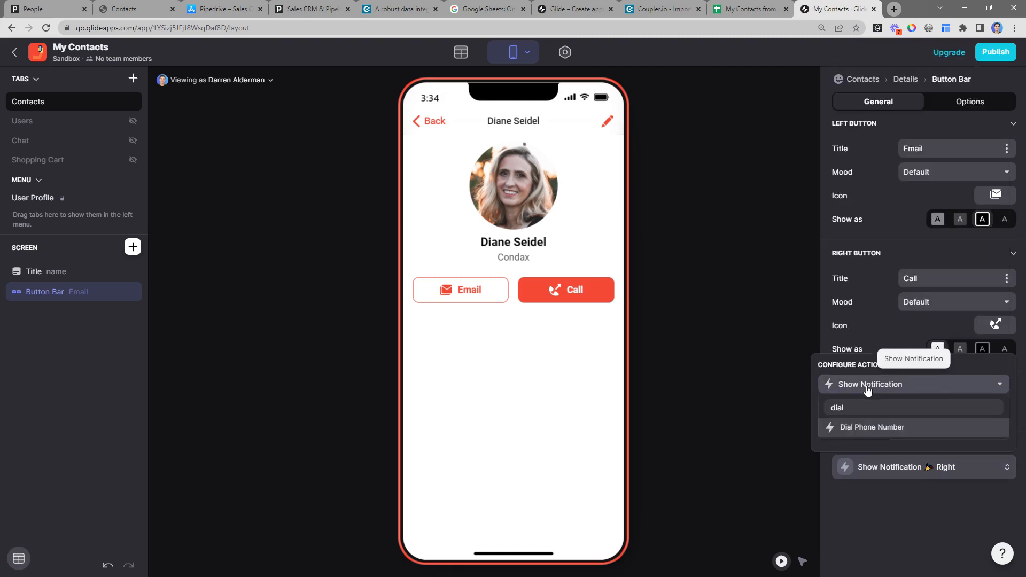
{"action": "left_click", "coordinate": [871, 427]}
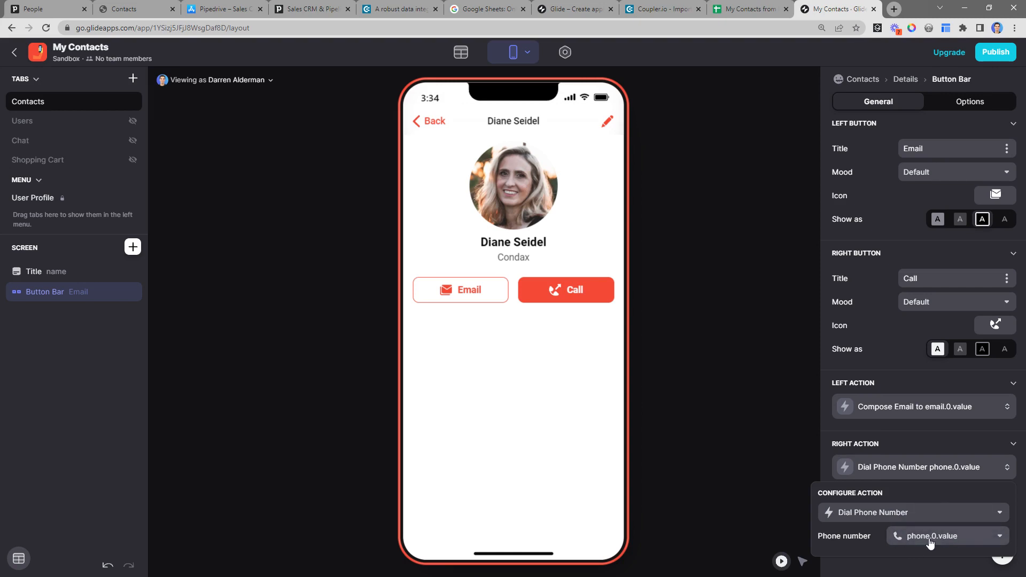
{"action": "left_click", "coordinate": [889, 563]}
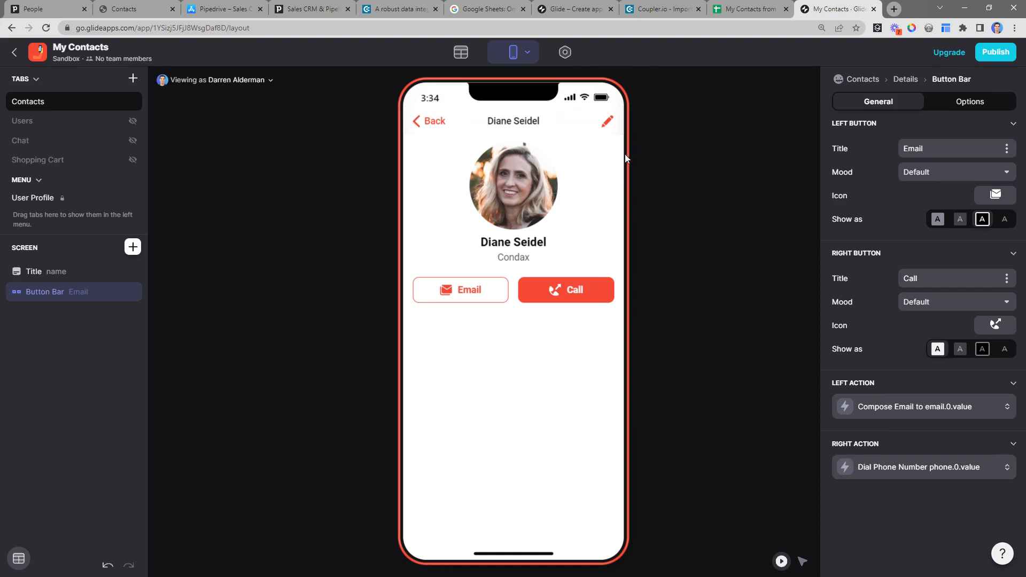
Turn off the contact Details screen's option that allows users to edit
{"action": "left_click", "coordinate": [970, 102]}
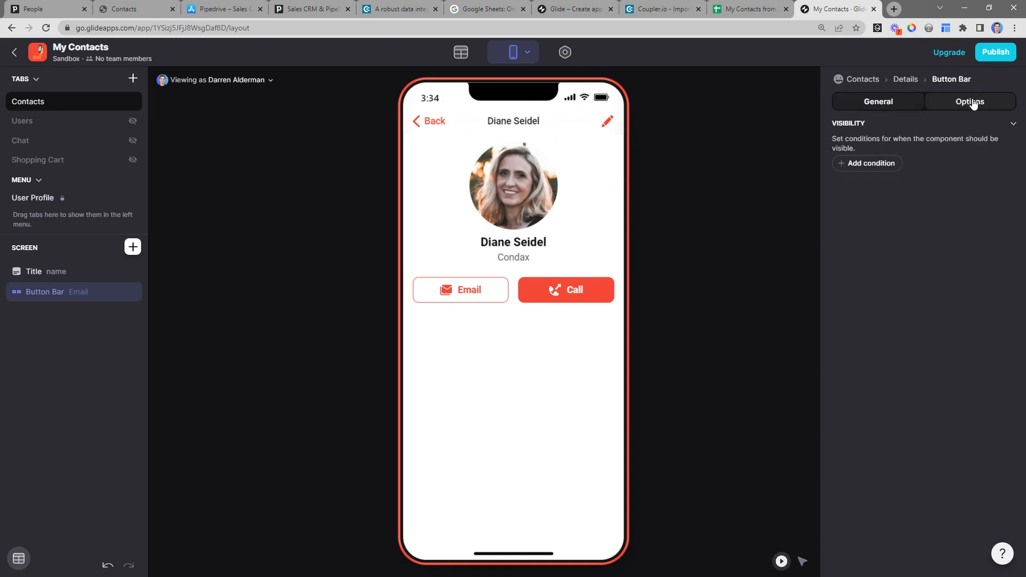
{"action": "left_click", "coordinate": [878, 102]}
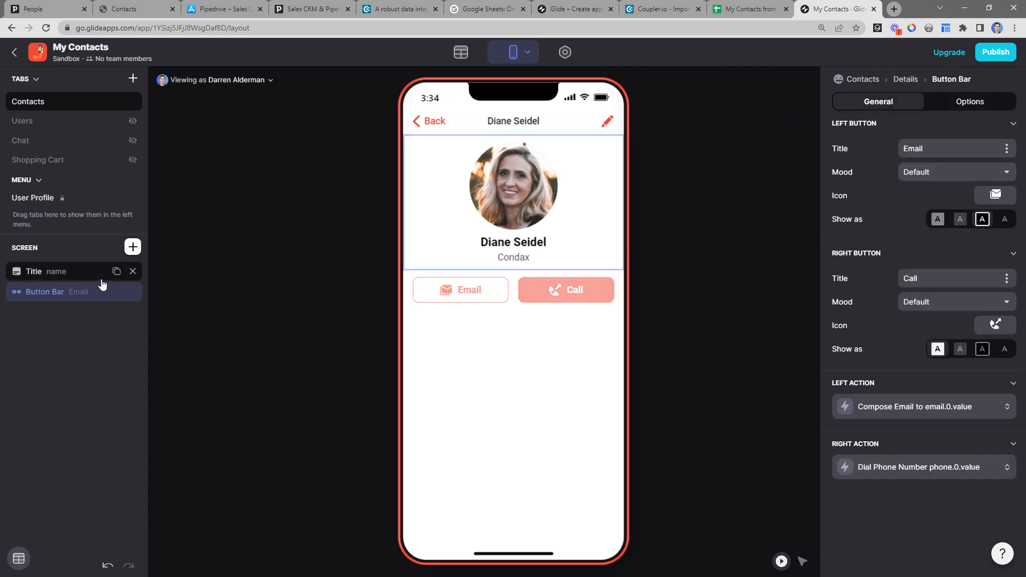
{"action": "left_click", "coordinate": [902, 79]}
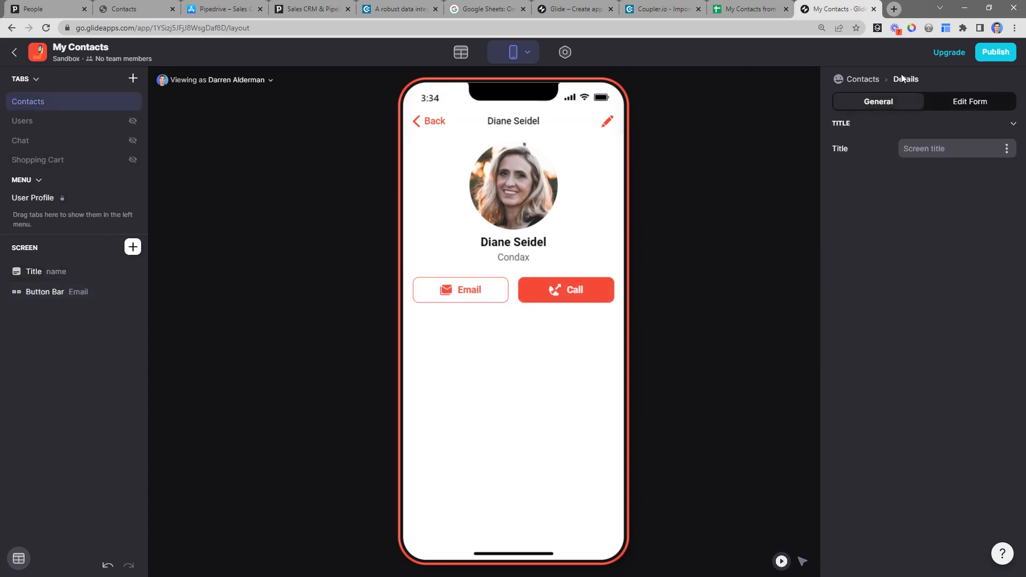
{"action": "left_click", "coordinate": [978, 106]}
{"action": "left_click", "coordinate": [888, 153]}
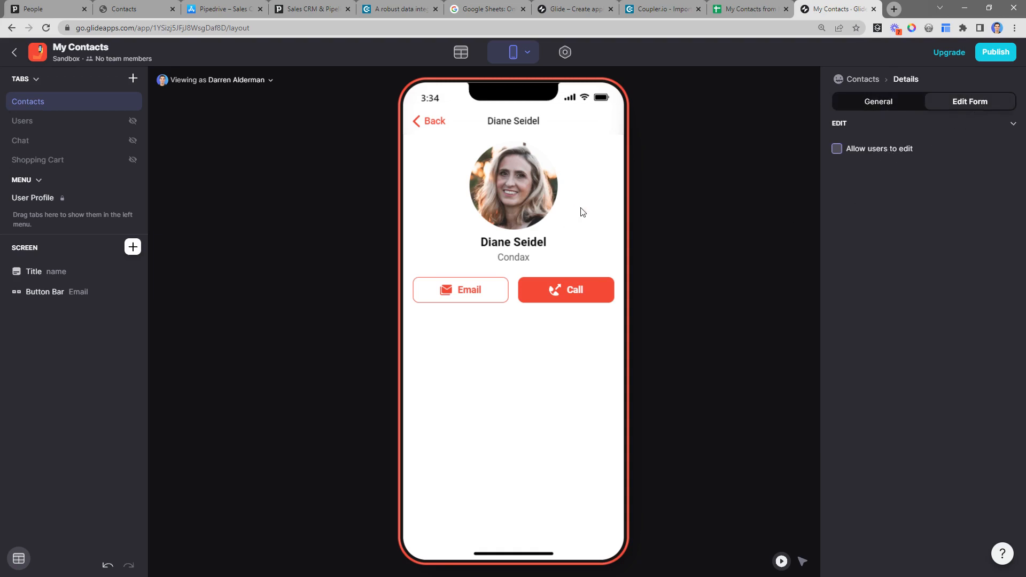
Return to the contacts list in the preview and open the fifth contact's detail screen
{"action": "left_click", "coordinate": [429, 122]}
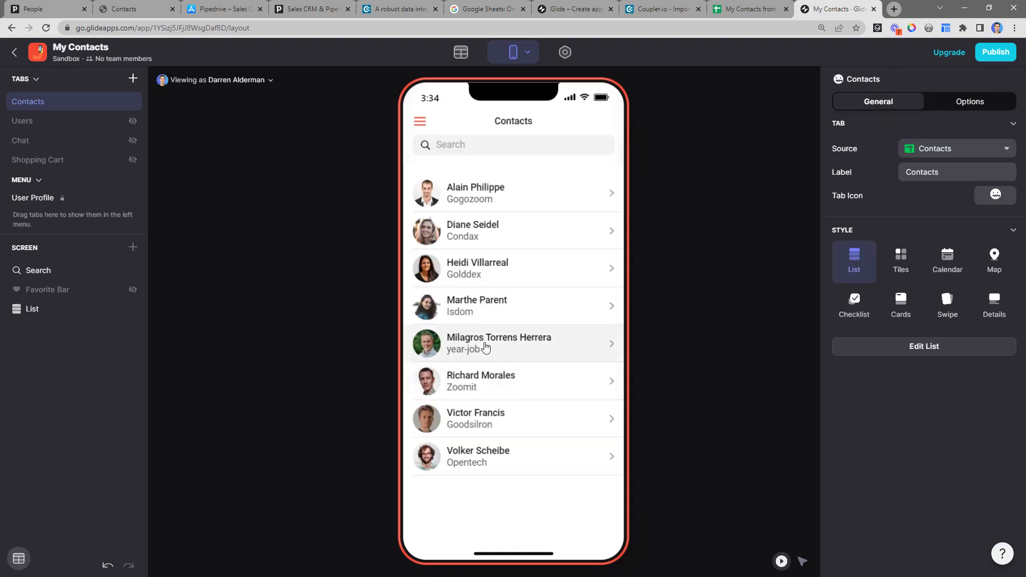
{"action": "left_click", "coordinate": [490, 349]}
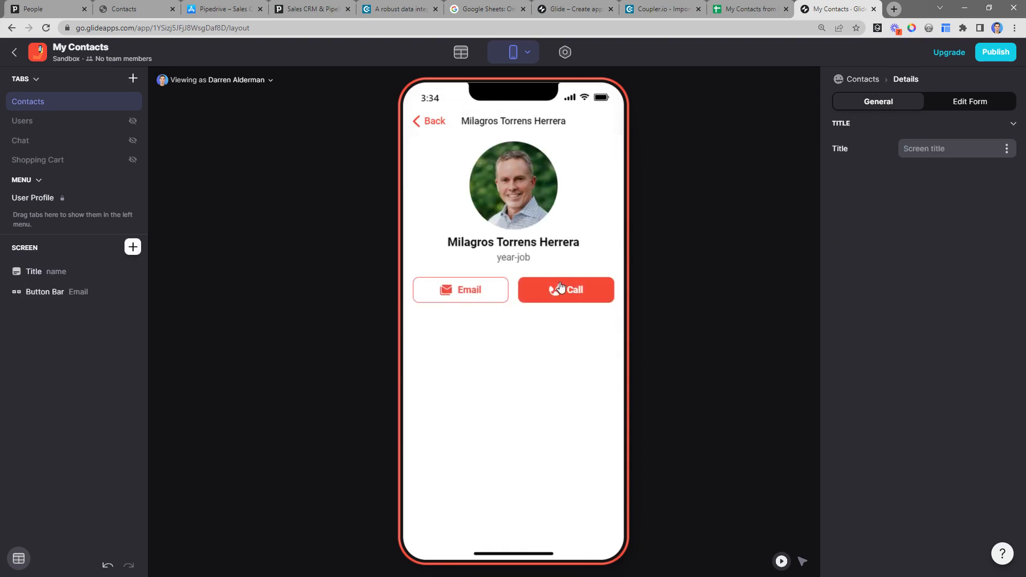
Open the app's Name & Icon settings and change the app icon to the orange book
{"action": "left_click", "coordinate": [566, 52]}
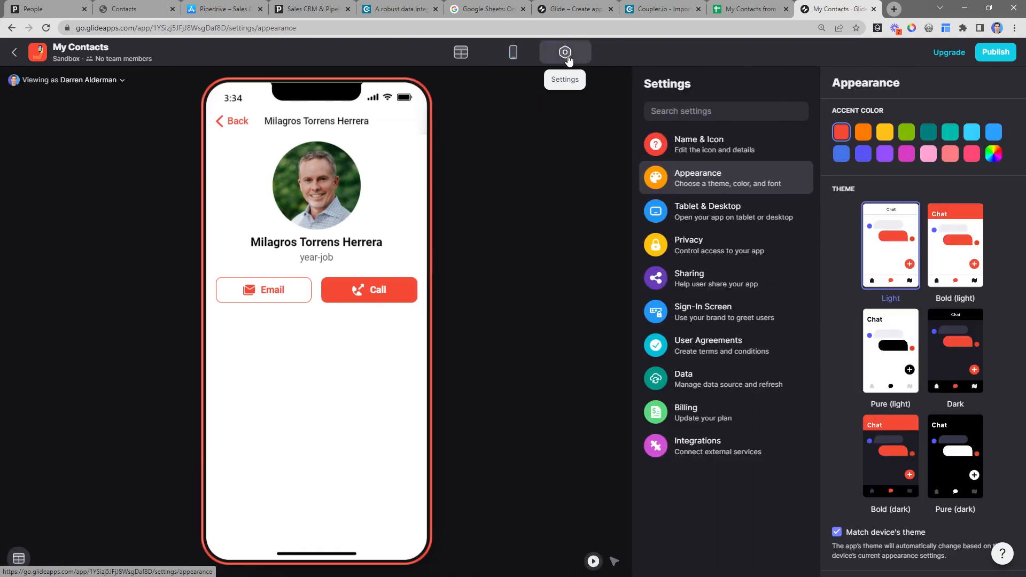
{"action": "left_click", "coordinate": [700, 152]}
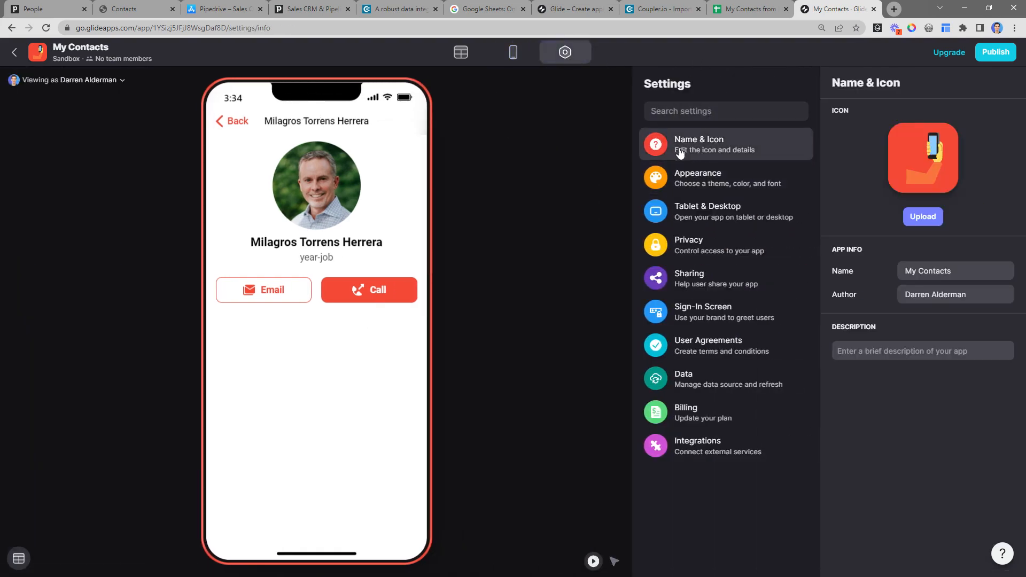
{"action": "left_click", "coordinate": [923, 161]}
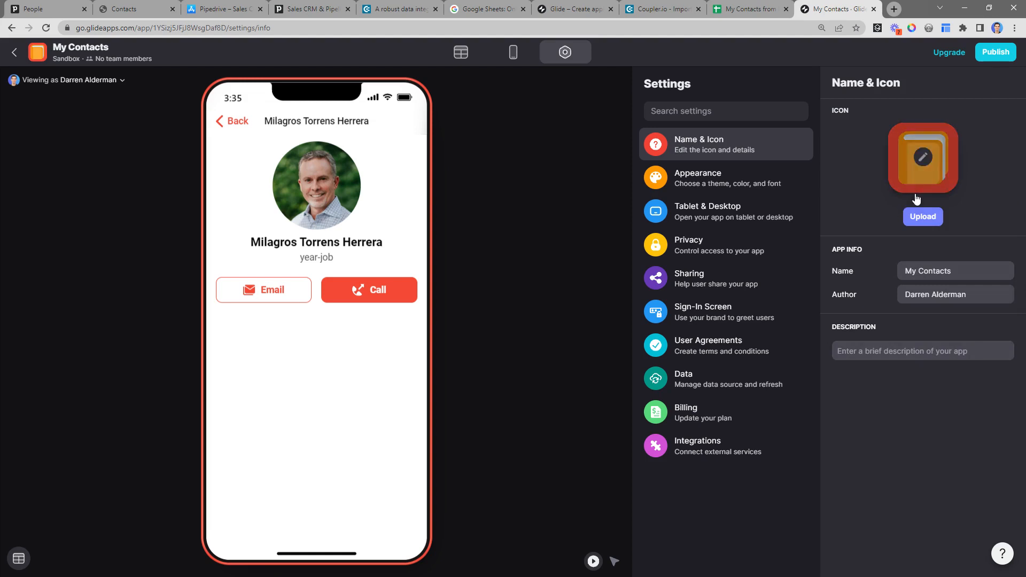
{"action": "left_click_drag", "start_coordinate": [954, 271], "coordinate": [899, 277]}
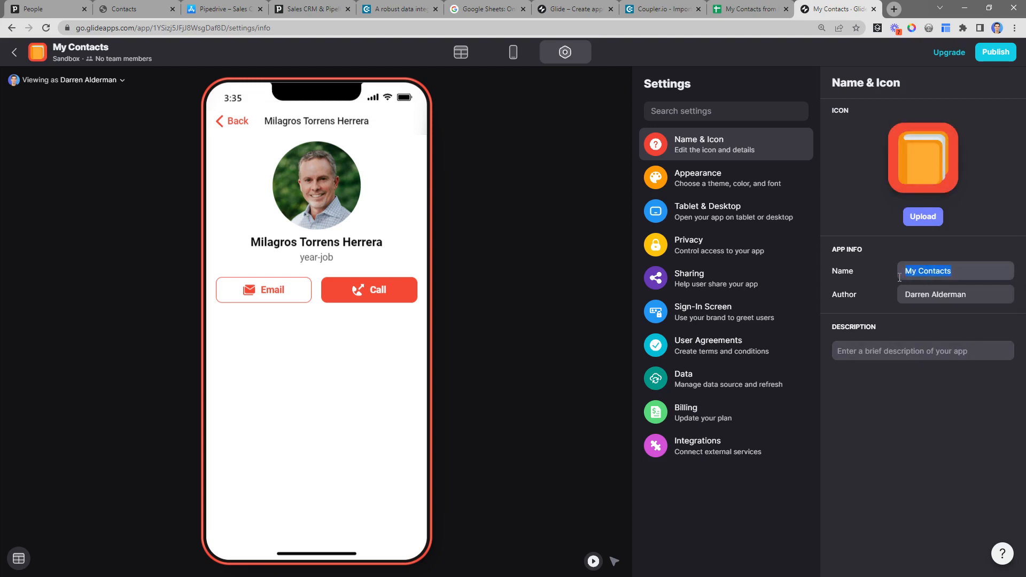
Change the app's accent color to the bright teal in the Appearance settings
{"action": "left_click", "coordinate": [702, 185]}
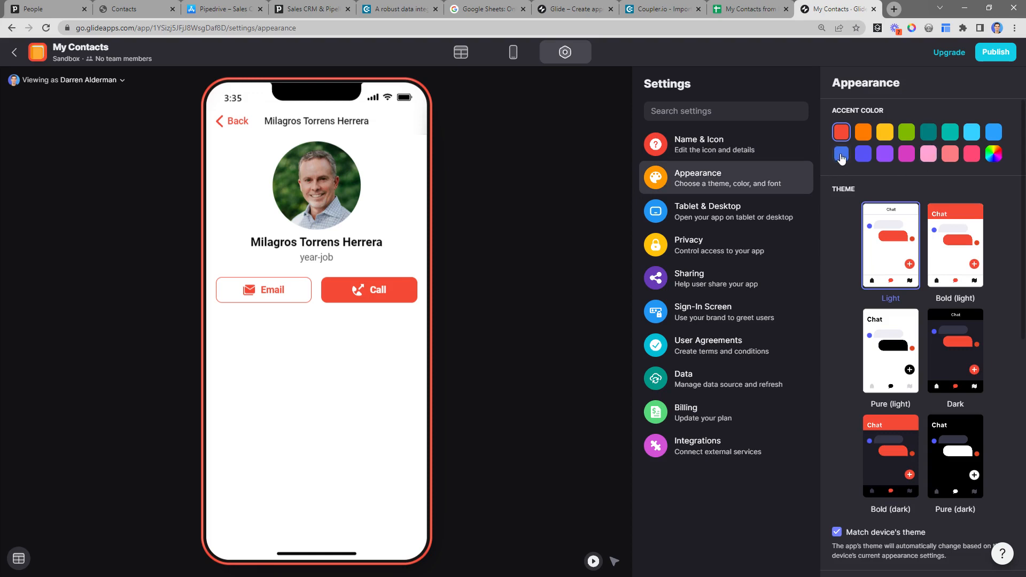
{"action": "left_click", "coordinate": [907, 132]}
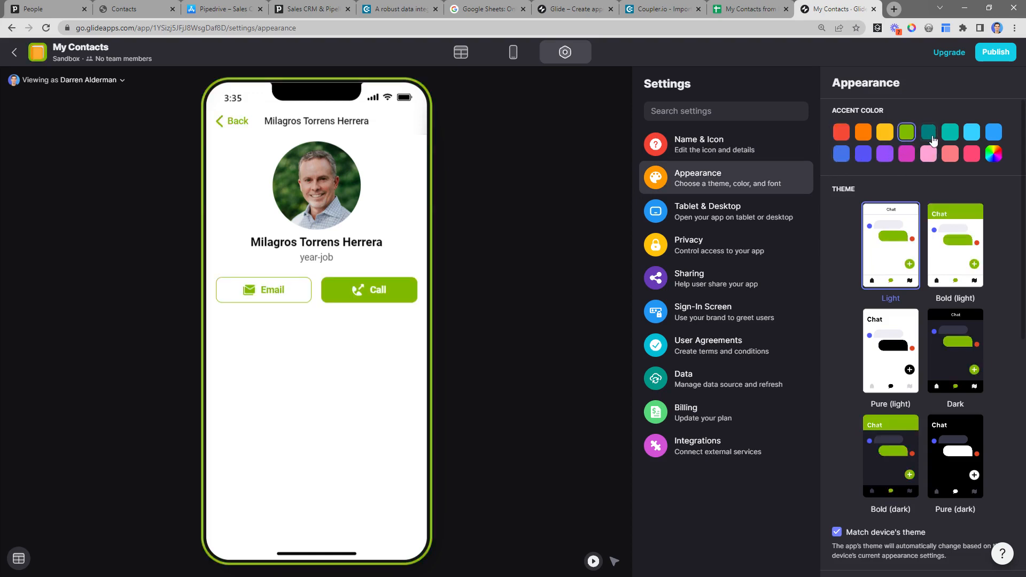
{"action": "left_click", "coordinate": [950, 131]}
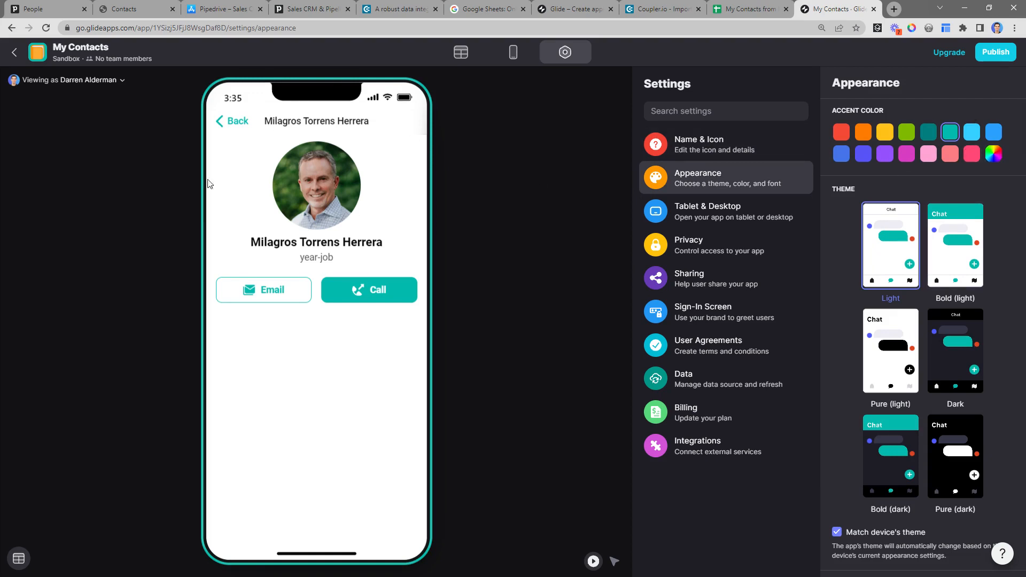
Apply the Bold (light) theme, preview it on the contacts list, and disable matching the device's theme
{"action": "left_click", "coordinate": [955, 221]}
{"action": "left_click", "coordinate": [237, 131]}
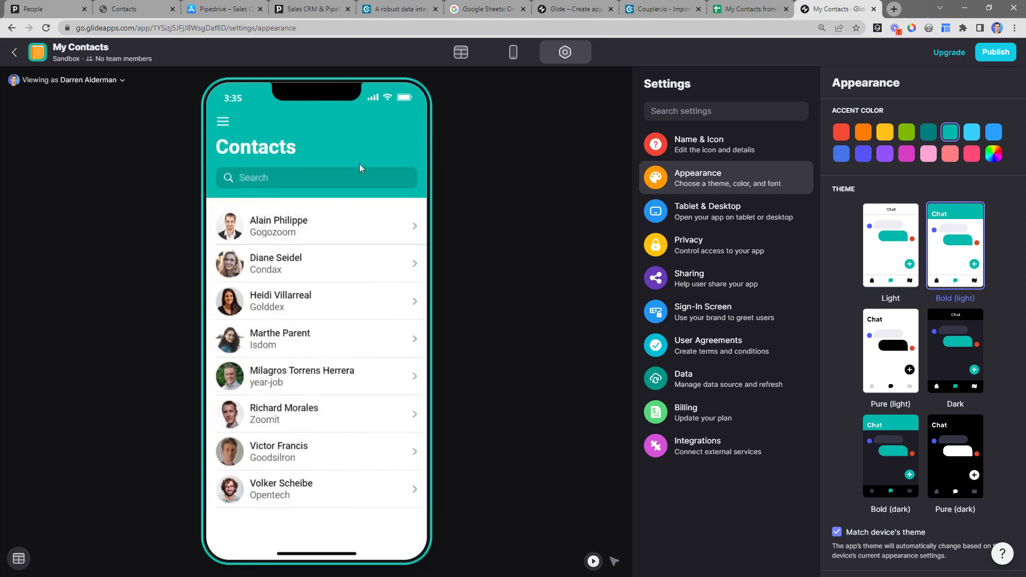
{"action": "scroll", "coordinate": [860, 433], "scroll_direction": "down", "scroll_amount": 2}
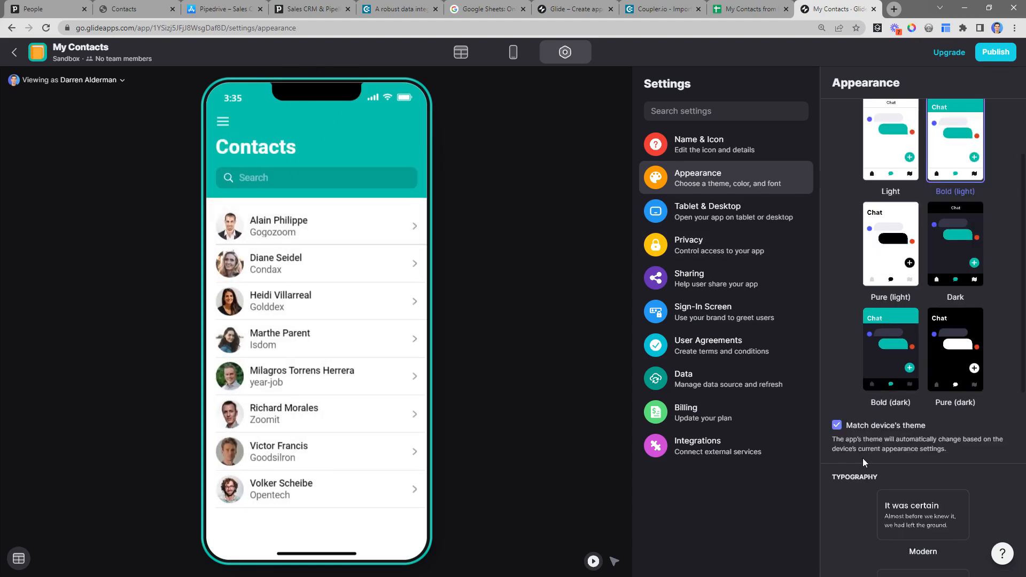
{"action": "left_click", "coordinate": [871, 430]}
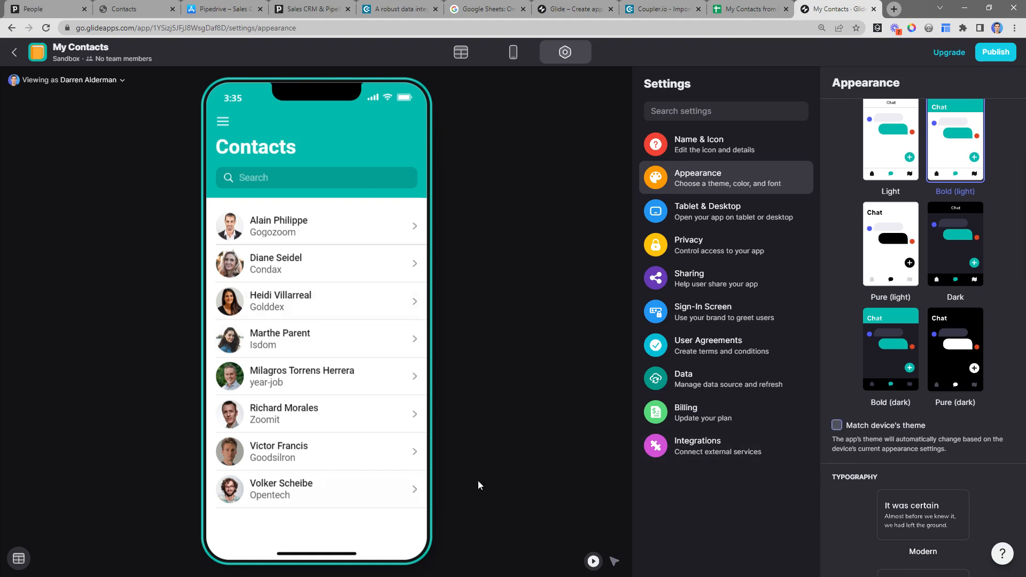
Use the Modern typography for the app and enable increased contrast
{"action": "scroll", "coordinate": [917, 267], "scroll_direction": "down", "scroll_amount": 6}
{"action": "left_click", "coordinate": [917, 211]}
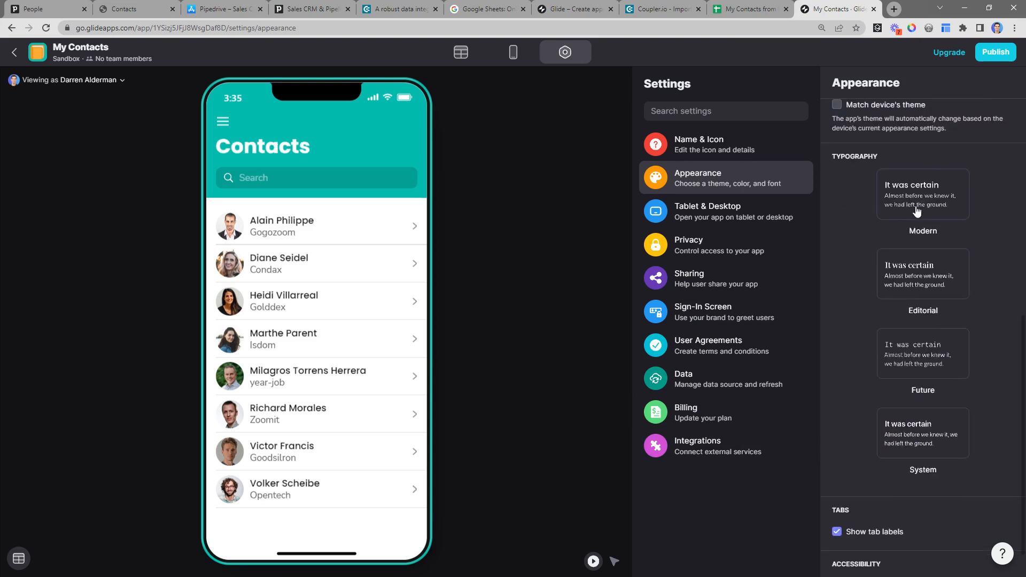
{"action": "scroll", "coordinate": [913, 224], "scroll_direction": "down", "scroll_amount": 1}
{"action": "left_click", "coordinate": [895, 544]}
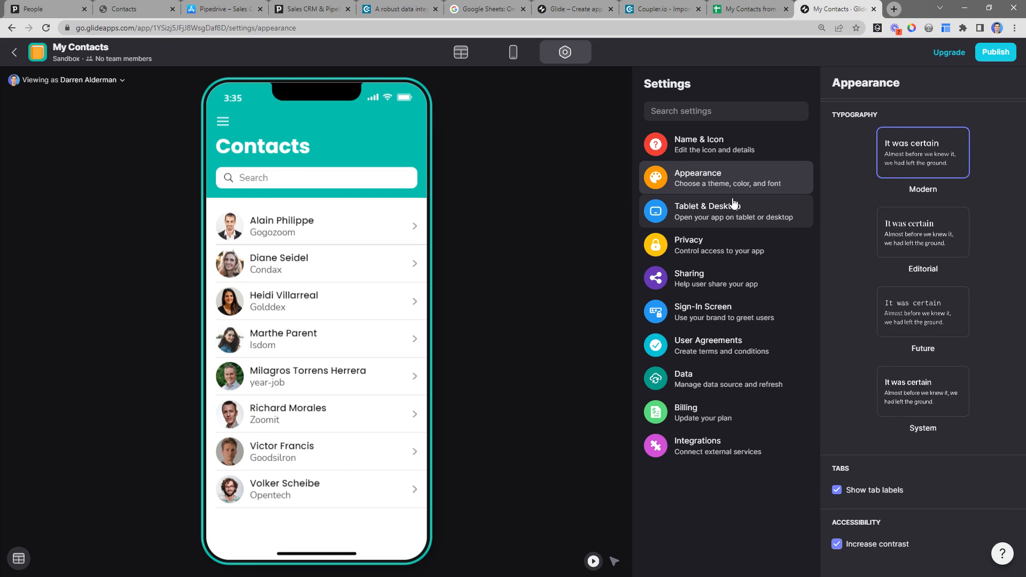
Restrict the app's private sign-in to Sandbox team members only and allow sign-in with a Google account
{"action": "left_click", "coordinate": [704, 241]}
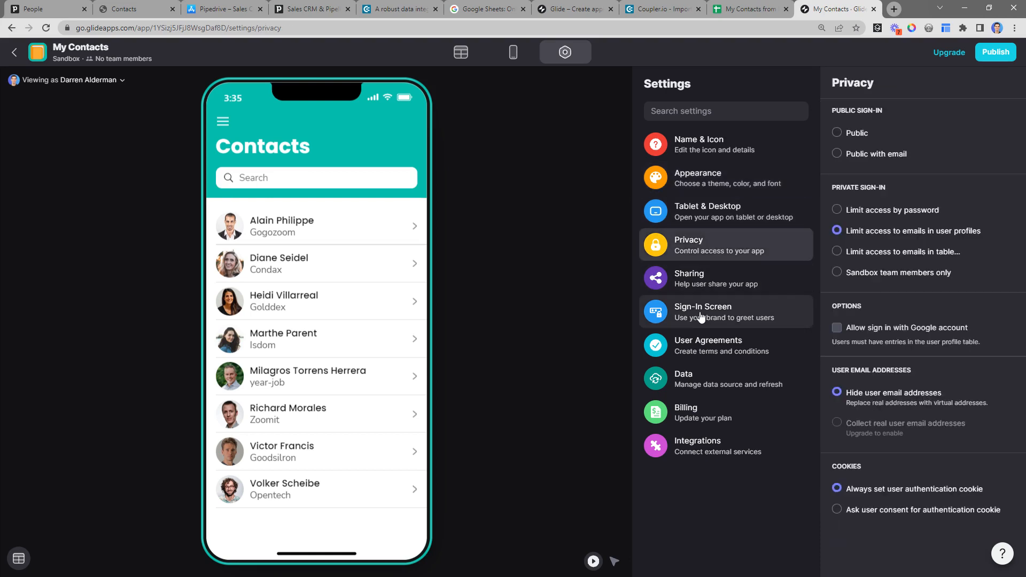
{"action": "left_click", "coordinate": [837, 273]}
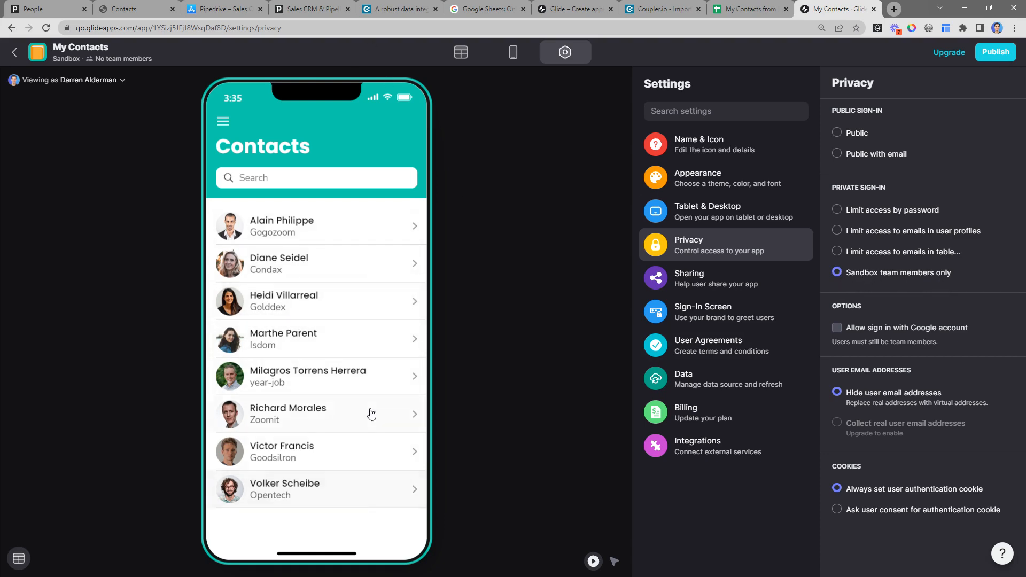
{"action": "left_click", "coordinate": [868, 334]}
Publish the app with the link my-contacts-61ok.glideapp.io
{"action": "left_click", "coordinate": [995, 53]}
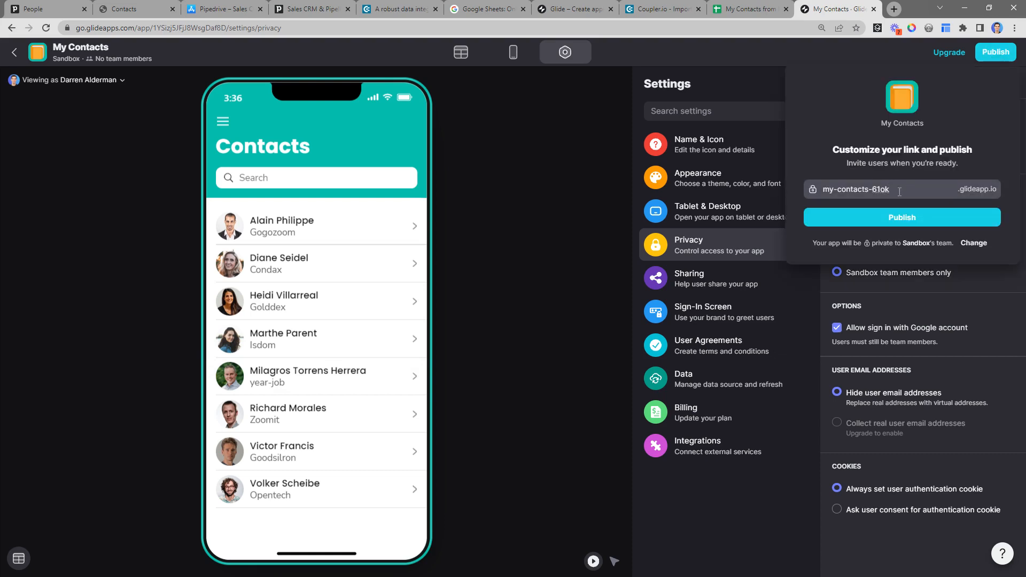
{"action": "left_click_drag", "start_coordinate": [900, 191], "coordinate": [748, 212]}
{"action": "left_click", "coordinate": [993, 56]}
{"action": "left_click", "coordinate": [907, 225]}
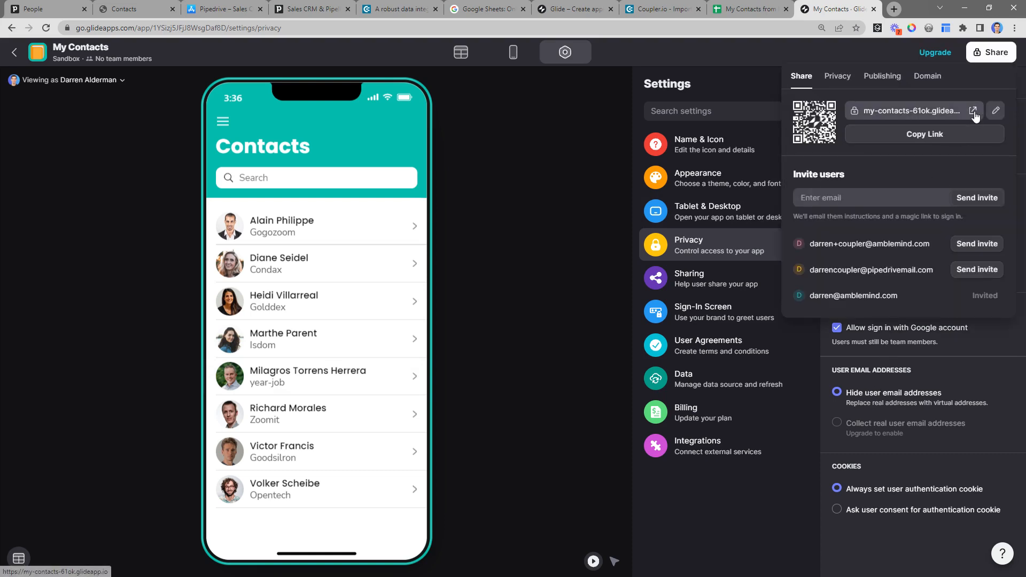
Open the published app in the browser and sign in with Google
{"action": "left_click", "coordinate": [973, 111]}
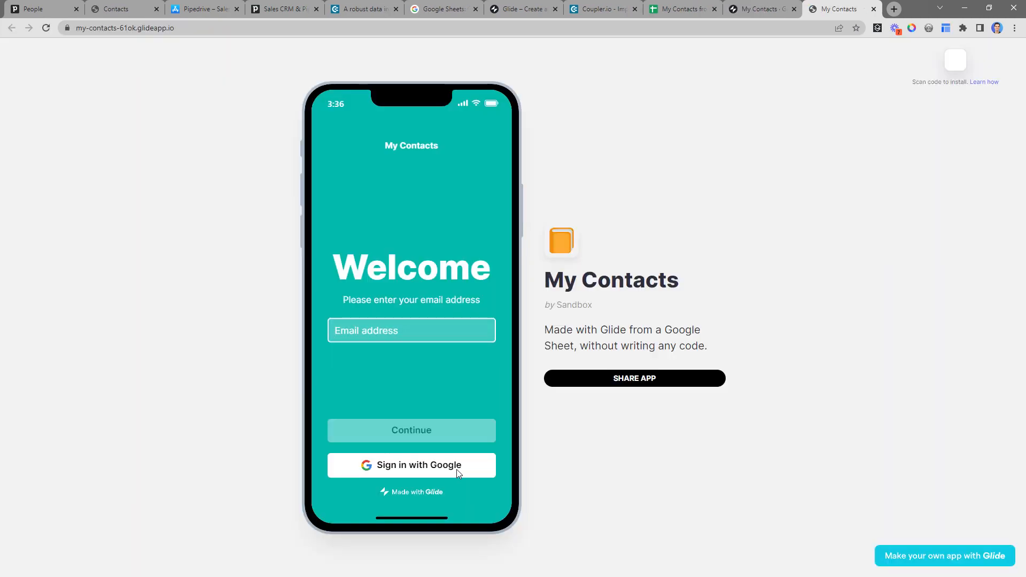
{"action": "left_click", "coordinate": [456, 469]}
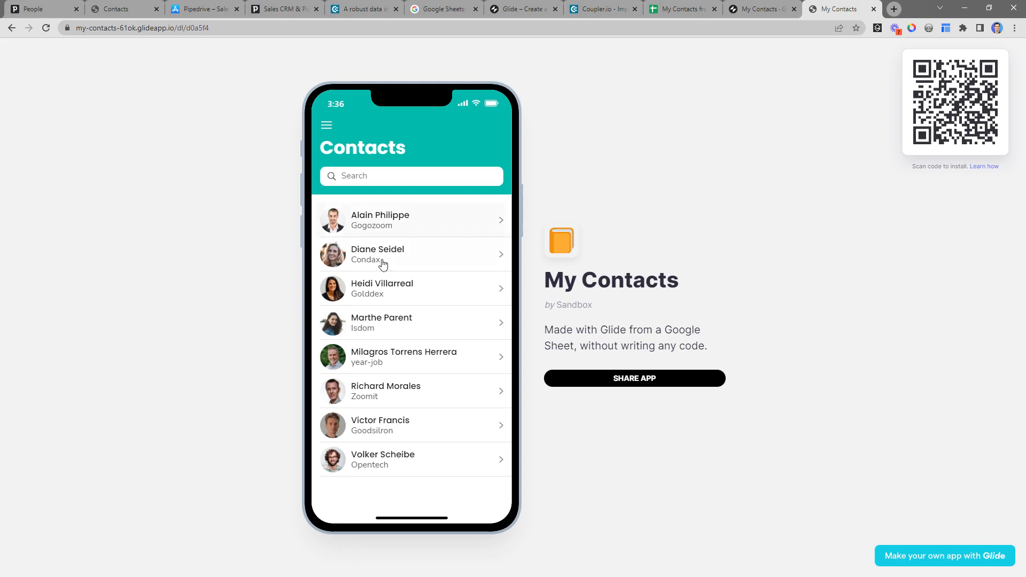
Test the Email and Call buttons on the fourth contact's detail screen, then return to the contacts list
{"action": "left_click", "coordinate": [416, 334]}
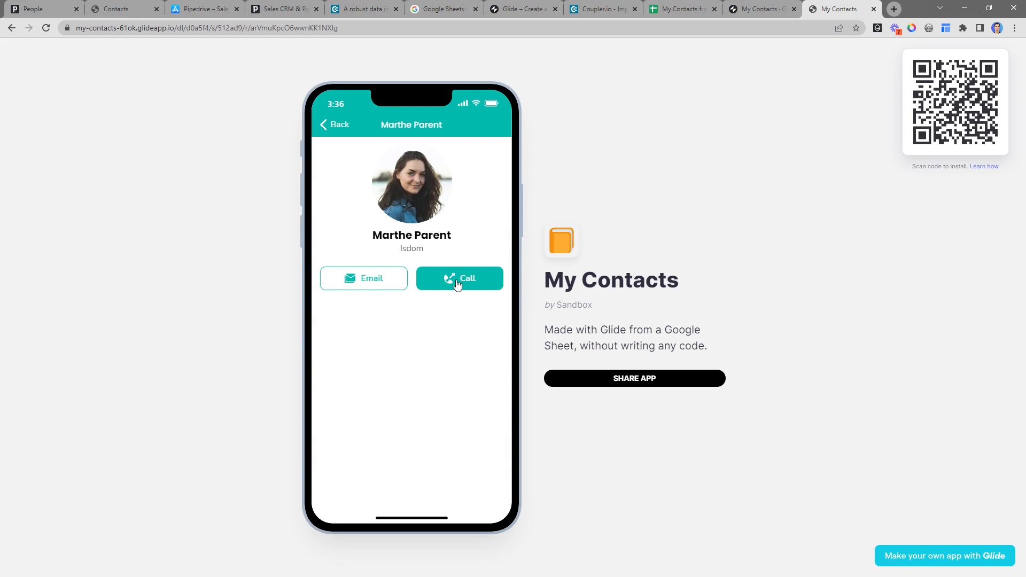
{"action": "left_click", "coordinate": [390, 282]}
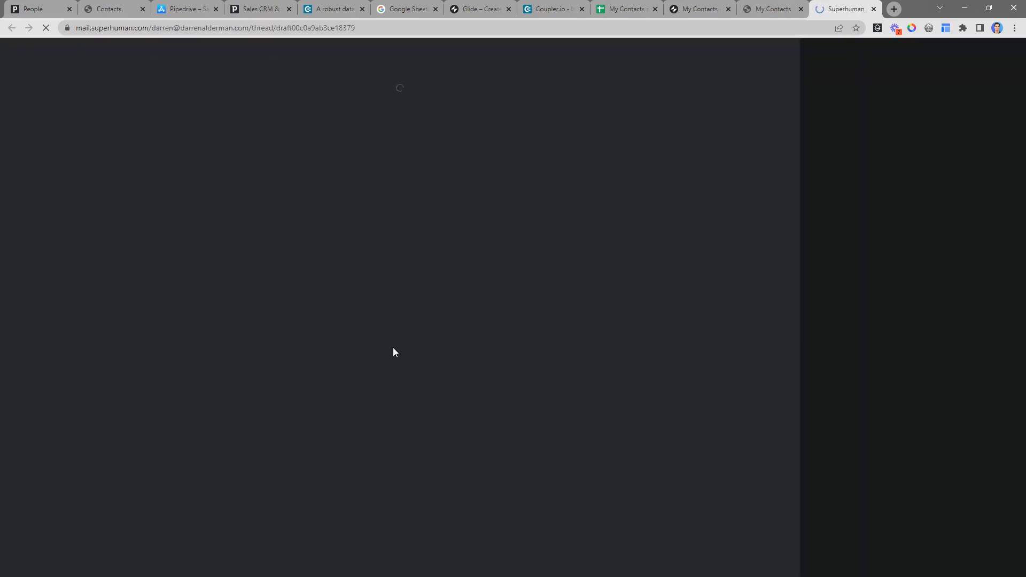
{"action": "key", "text": "ctrl+shift+Tab"}
{"action": "left_click", "coordinate": [445, 292]}
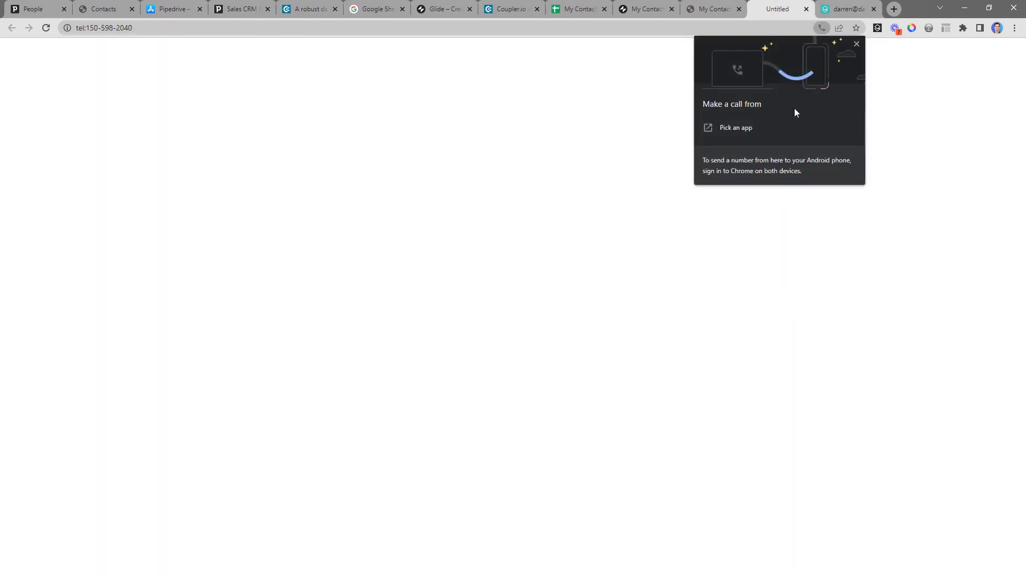
{"action": "key", "text": "ctrl+shift+Tab"}
{"action": "left_click", "coordinate": [343, 128]}
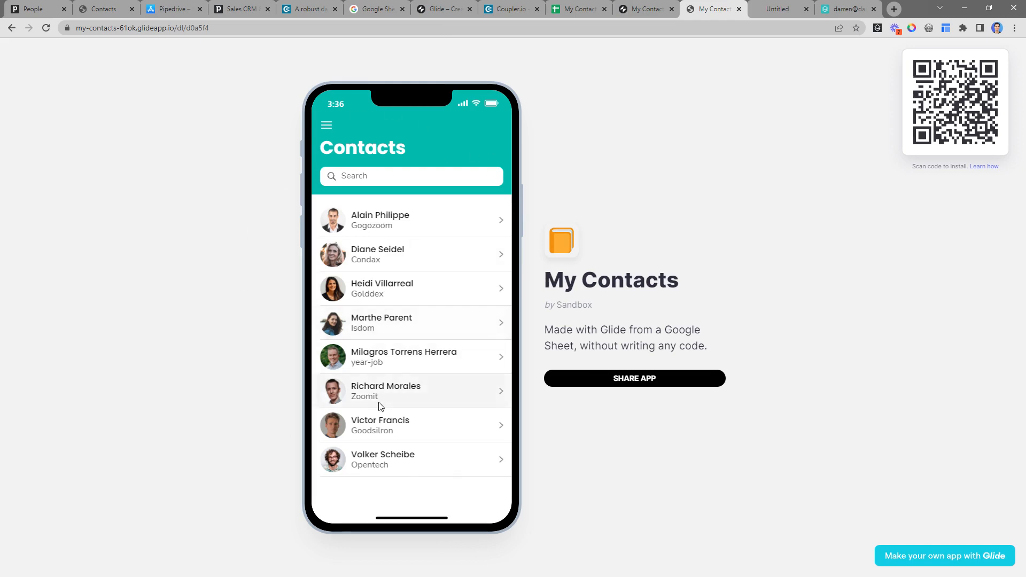
Switch to the Import Contacts importer in Coupler.io and enable its automatic data refresh
{"action": "left_click", "coordinate": [306, 13]}
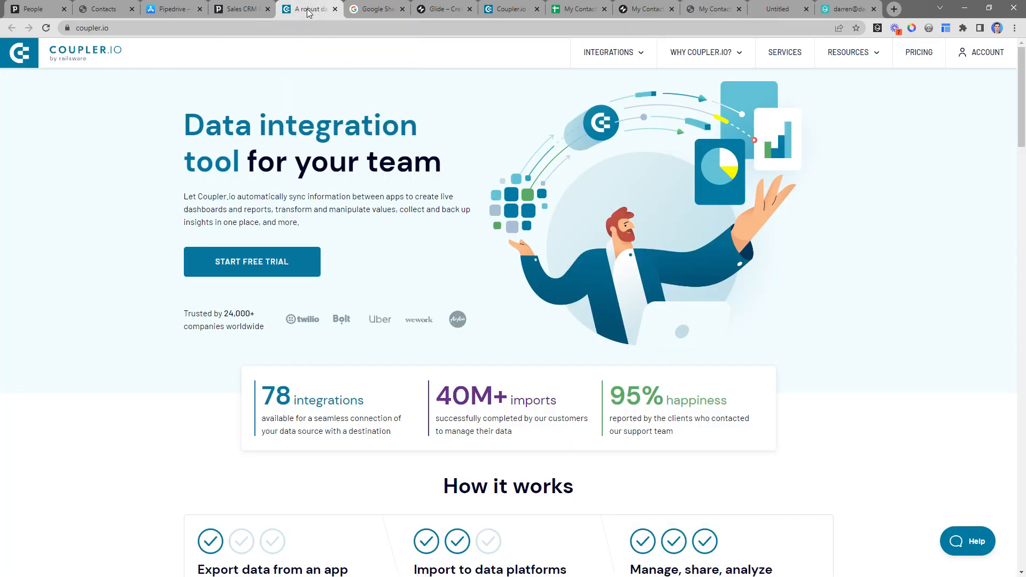
{"action": "left_click", "coordinate": [518, 12]}
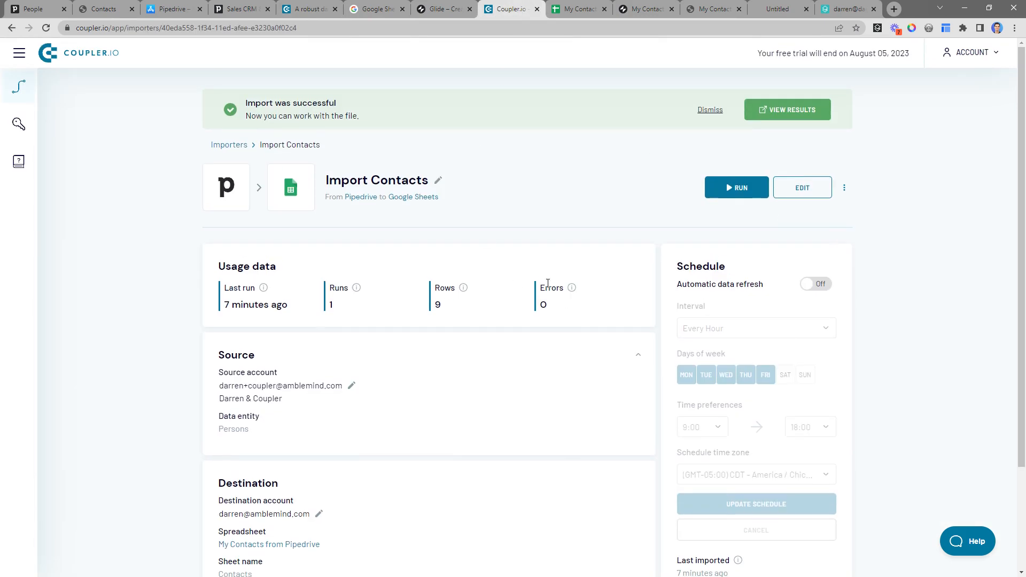
{"action": "scroll", "coordinate": [547, 284], "scroll_direction": "down", "scroll_amount": 2}
{"action": "left_click_drag", "start_coordinate": [677, 182], "coordinate": [757, 183]}
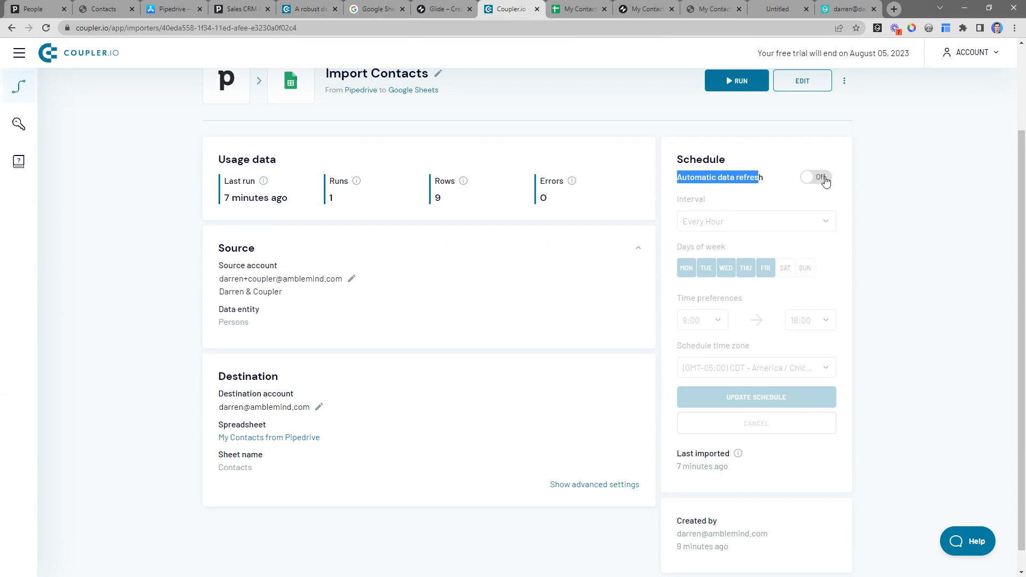
{"action": "left_click", "coordinate": [825, 181]}
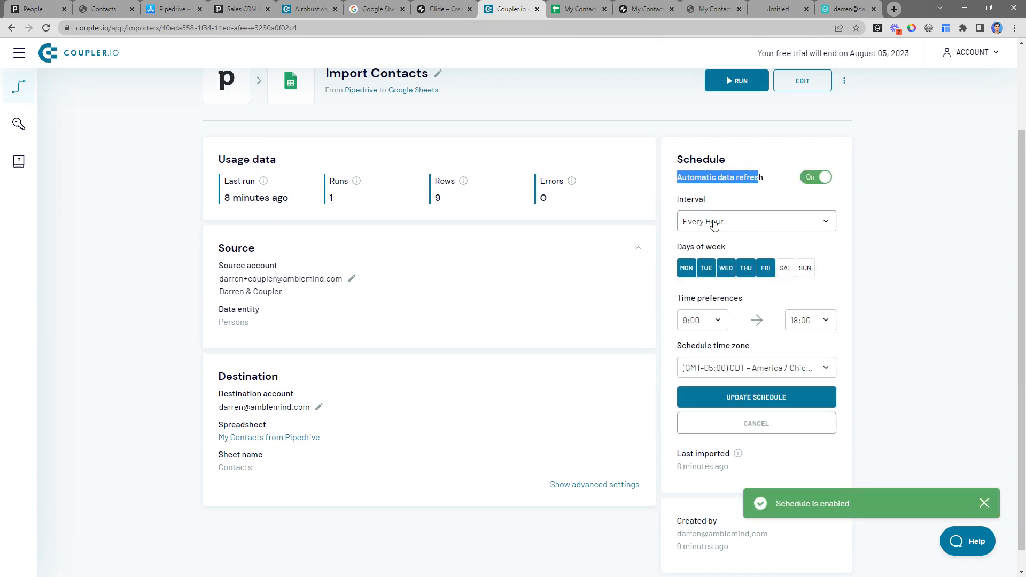
Set the refresh interval to Every Day and add Saturday and Sunday to the scheduled days
{"action": "left_click", "coordinate": [716, 221]}
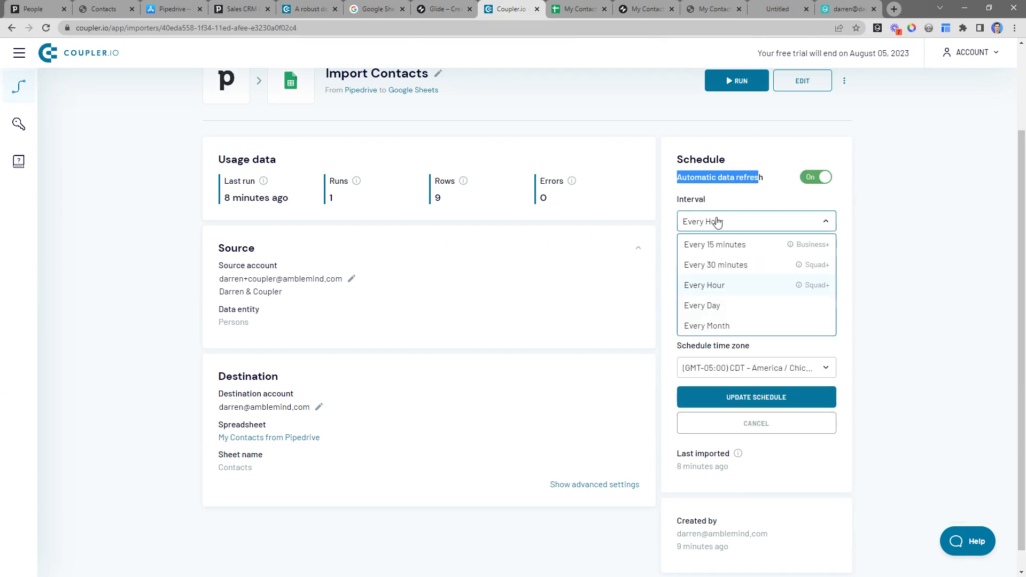
{"action": "left_click", "coordinate": [762, 309]}
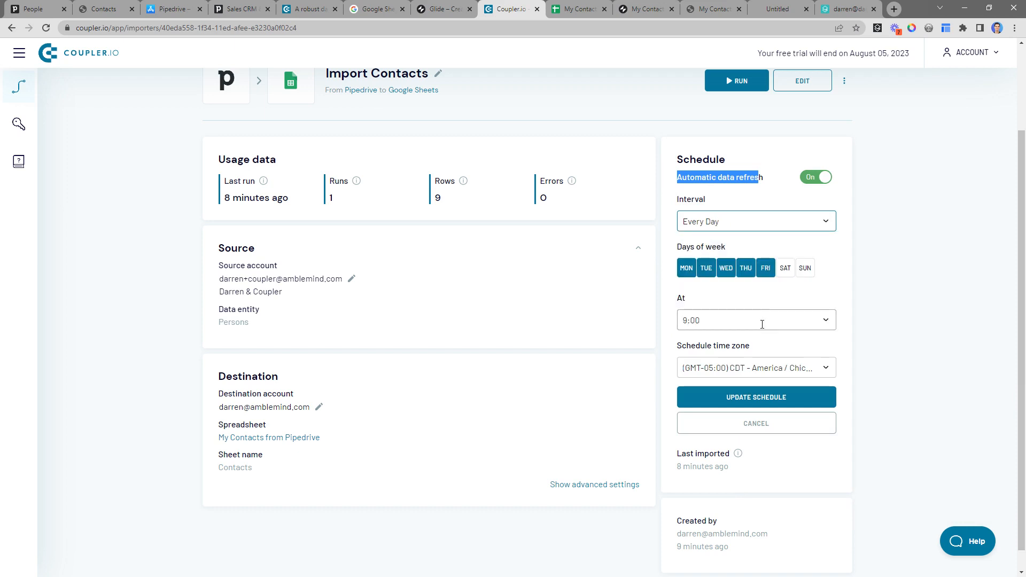
{"action": "left_click", "coordinate": [780, 274]}
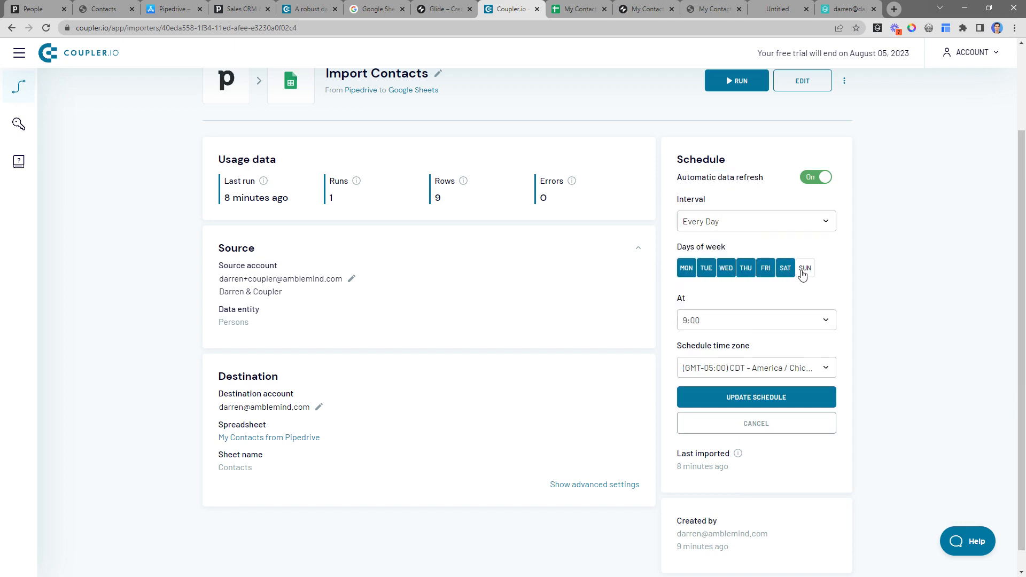
{"action": "left_click", "coordinate": [803, 271]}
Set the daily refresh time to 7:30 and save the updated schedule
{"action": "left_click", "coordinate": [727, 323]}
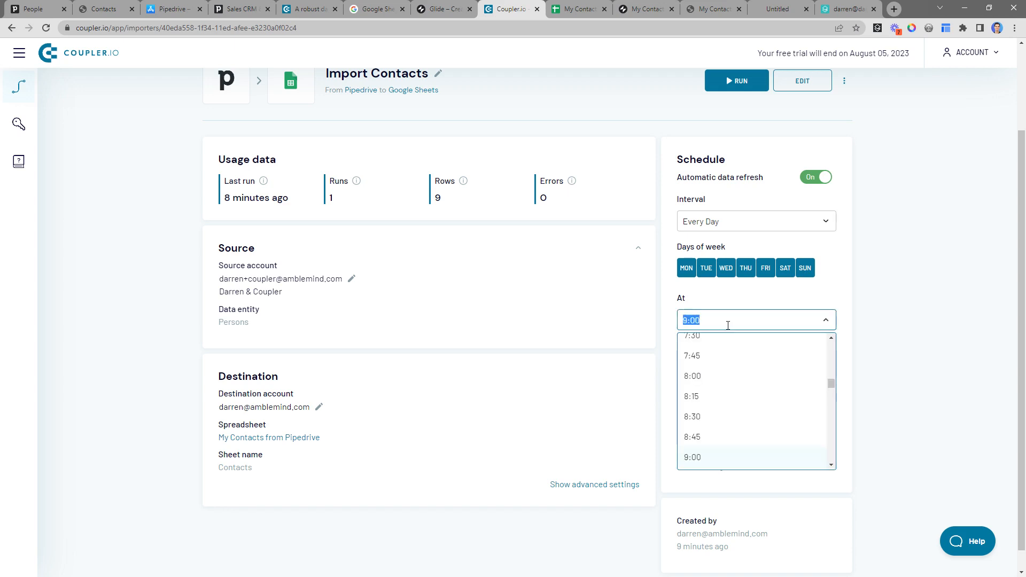
{"action": "left_click", "coordinate": [723, 342]}
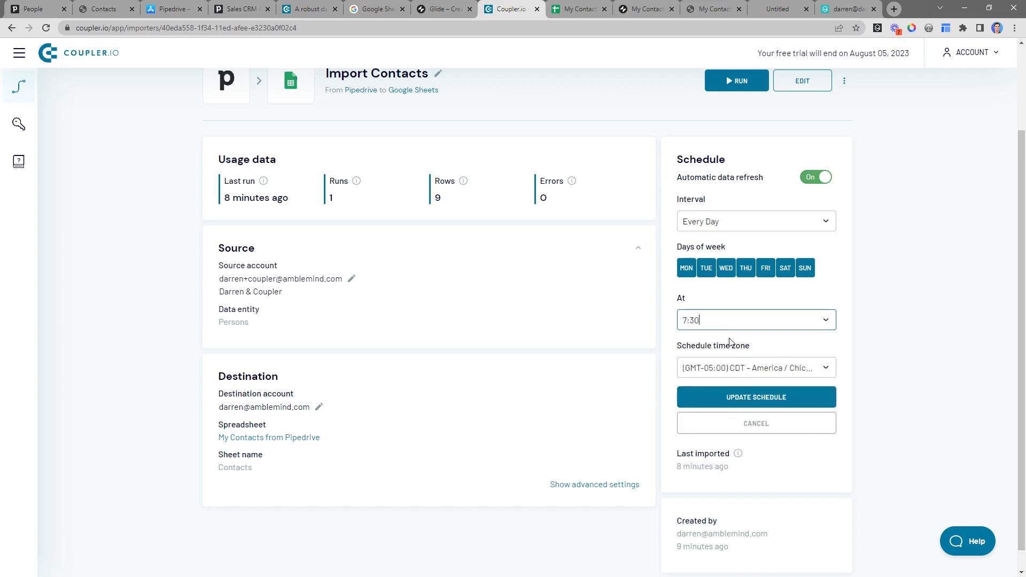
{"action": "left_click", "coordinate": [745, 402]}
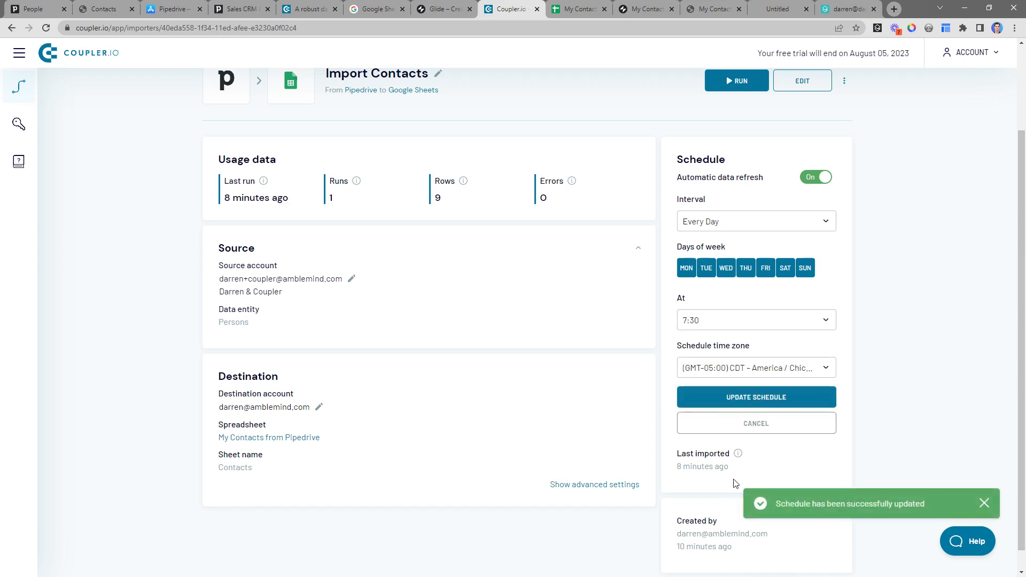
Check the last import time, then review the contacts in the Google Sheet, Glide editor, Pipedrive and the published app
{"action": "left_click_drag", "start_coordinate": [734, 464], "coordinate": [682, 468]}
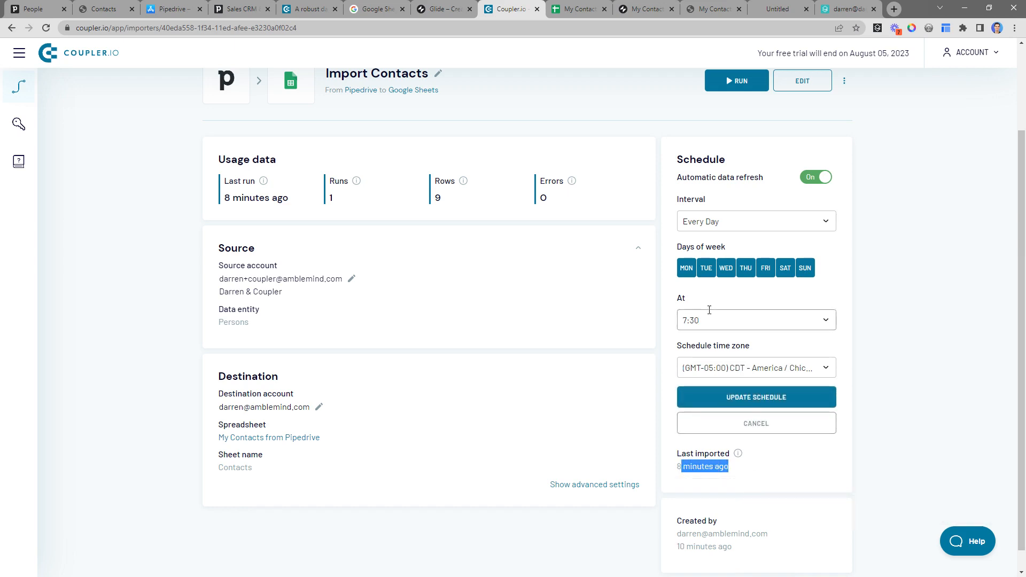
{"action": "left_click", "coordinate": [561, 13]}
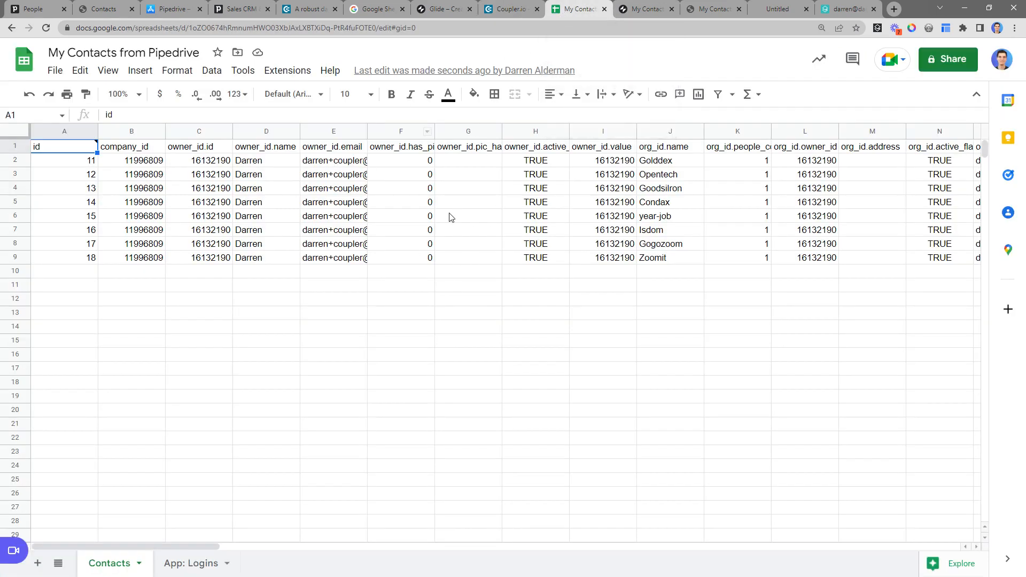
{"action": "left_click", "coordinate": [643, 9]}
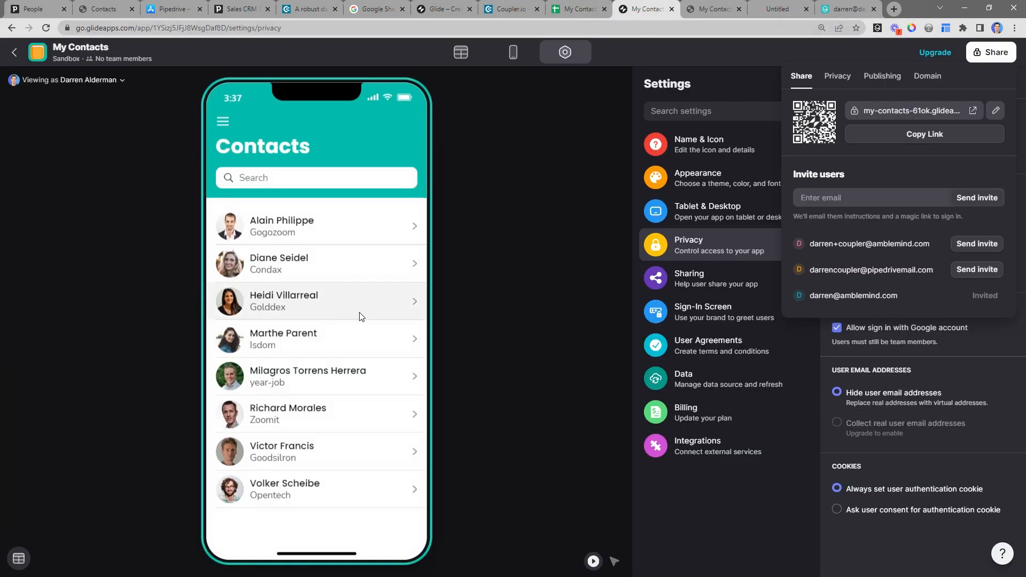
{"action": "key", "text": "ctrl+1"}
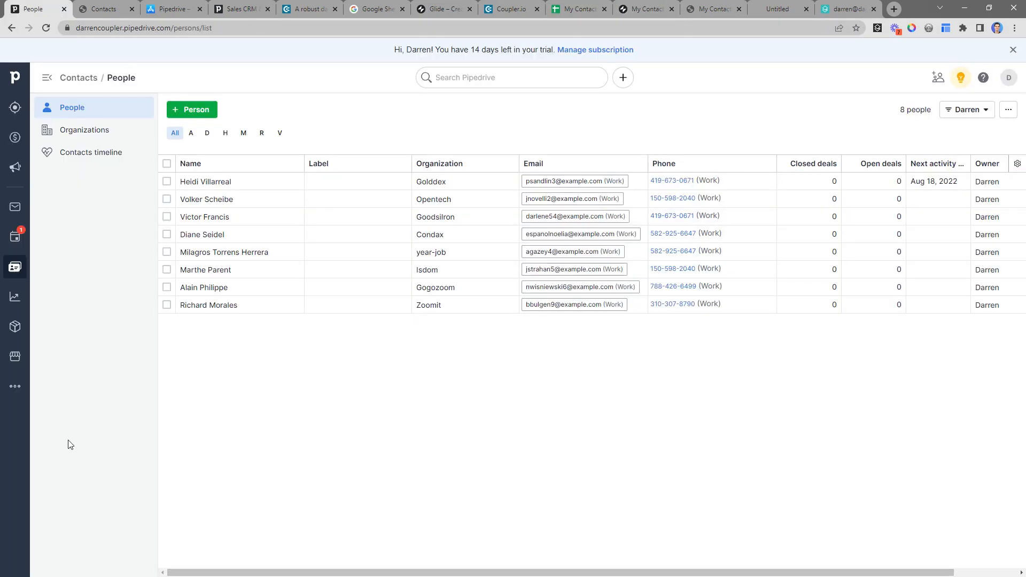
{"action": "left_click", "coordinate": [716, 9]}
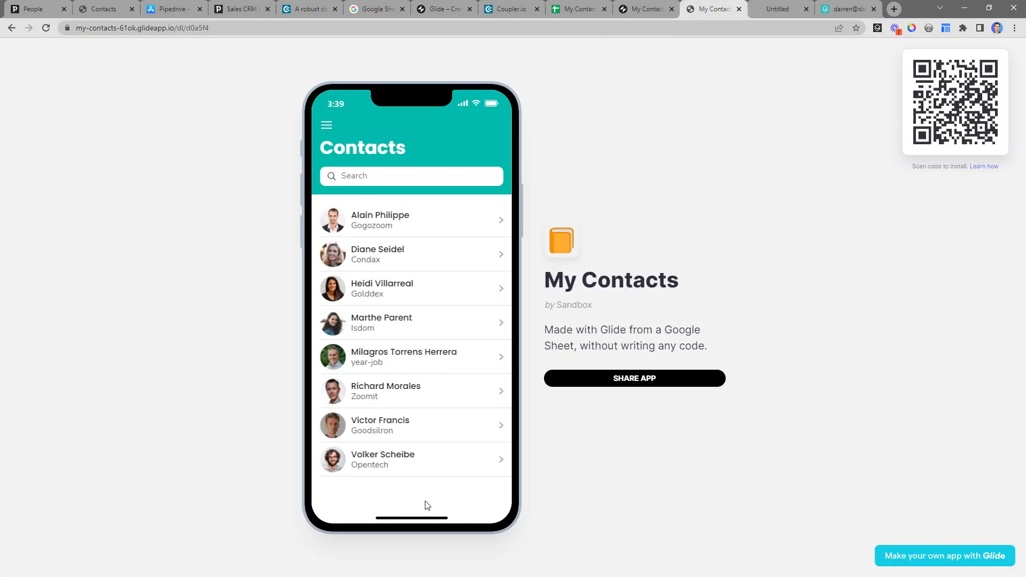